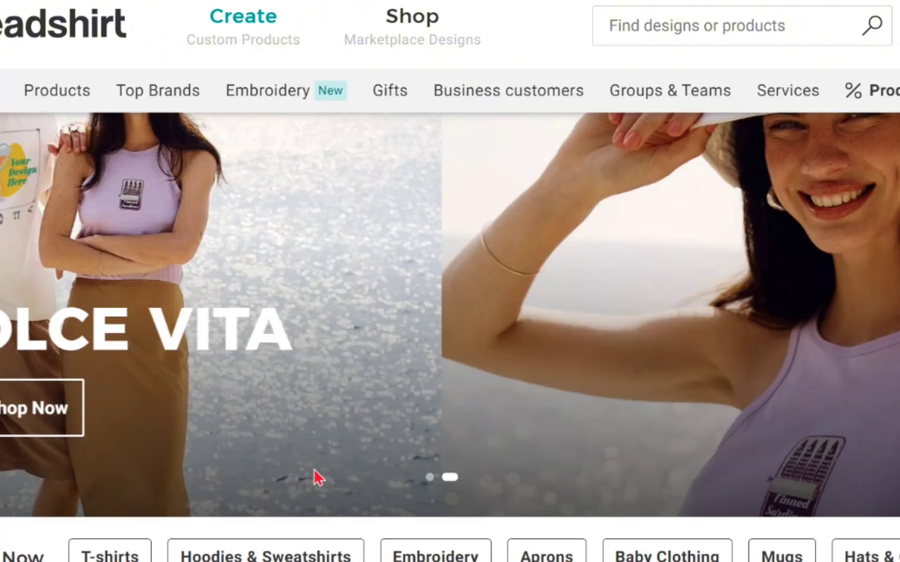
Look through the Spreadshirt homepage, including the product categories, the About Us section and the footer links
scroll(369, 399, "down", 10)
scroll(369, 398, "down", 9)
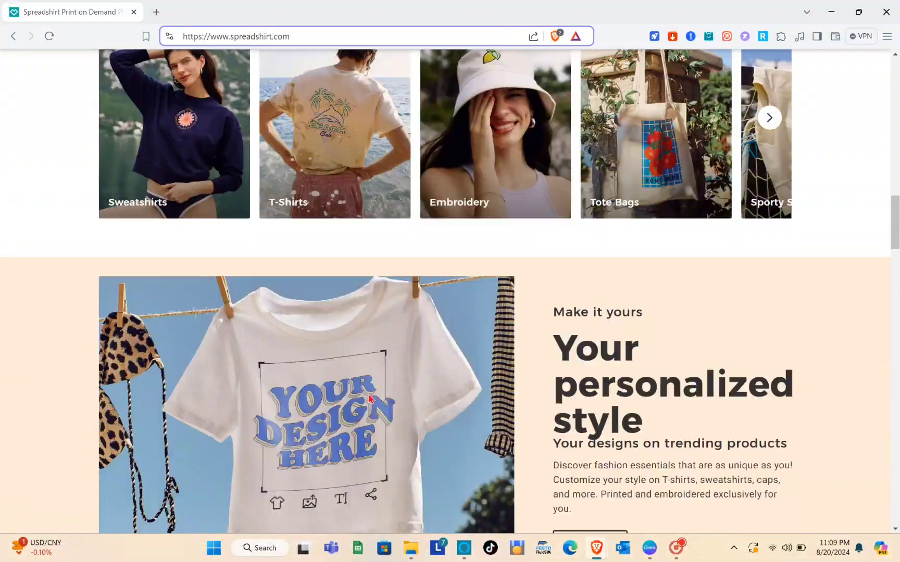
scroll(491, 442, "down", 20)
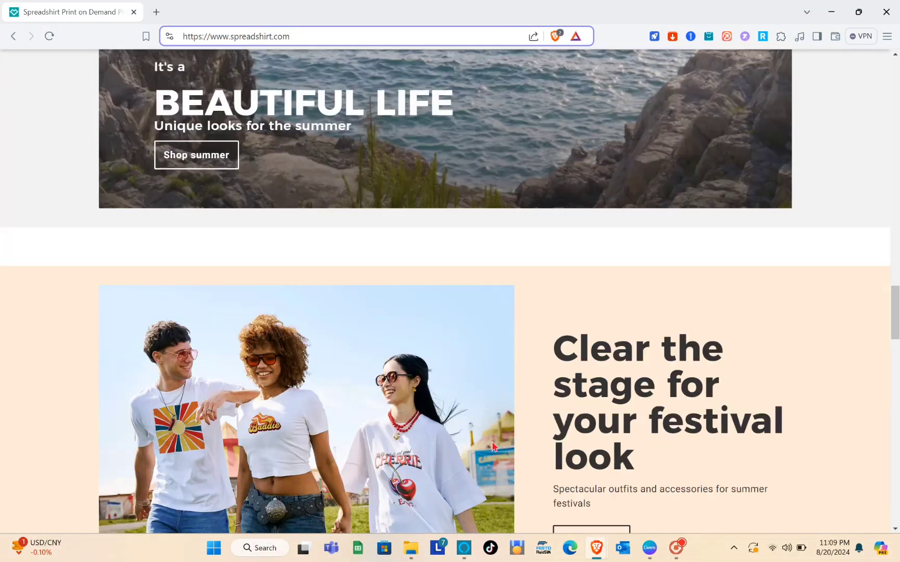
scroll(491, 442, "down", 14)
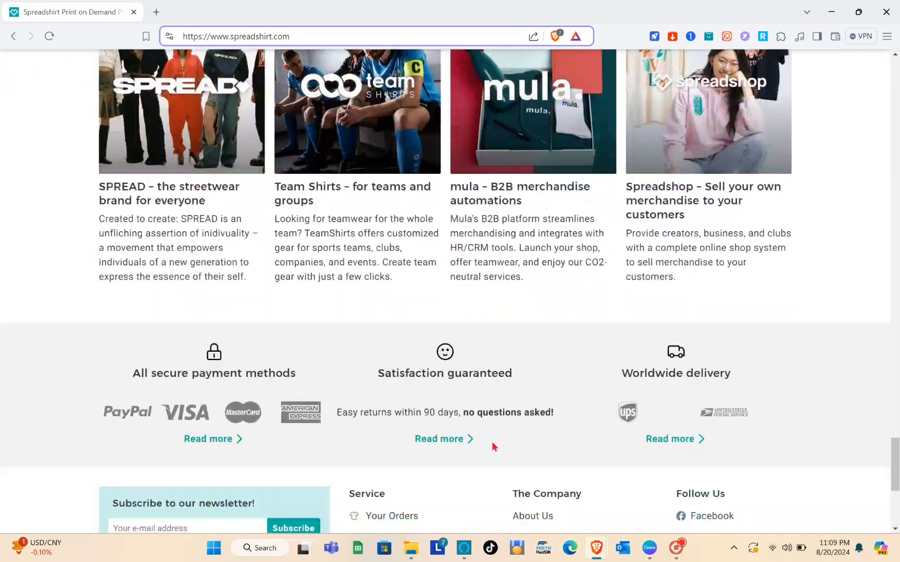
scroll(492, 442, "up", 8)
scroll(495, 447, "up", 5)
scroll(494, 447, "down", 2)
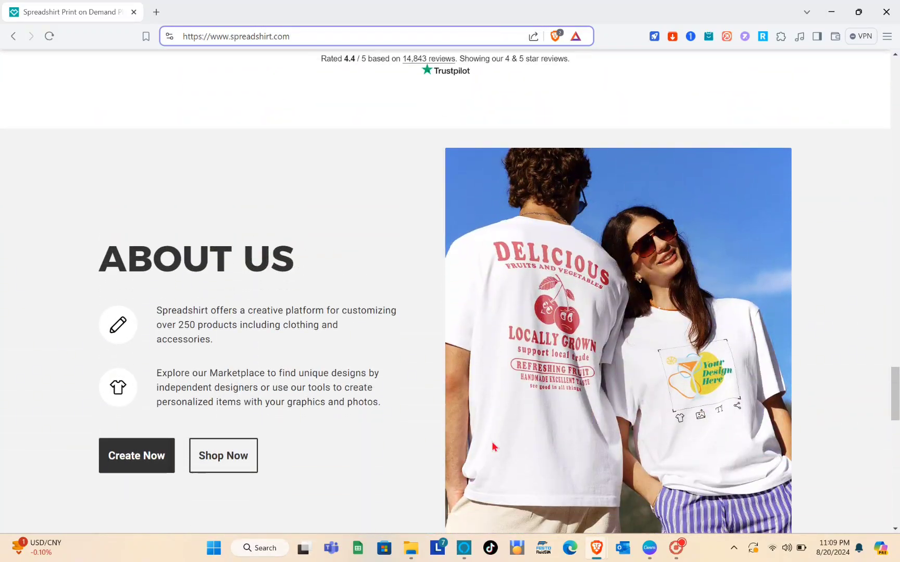
scroll(494, 446, "down", 15)
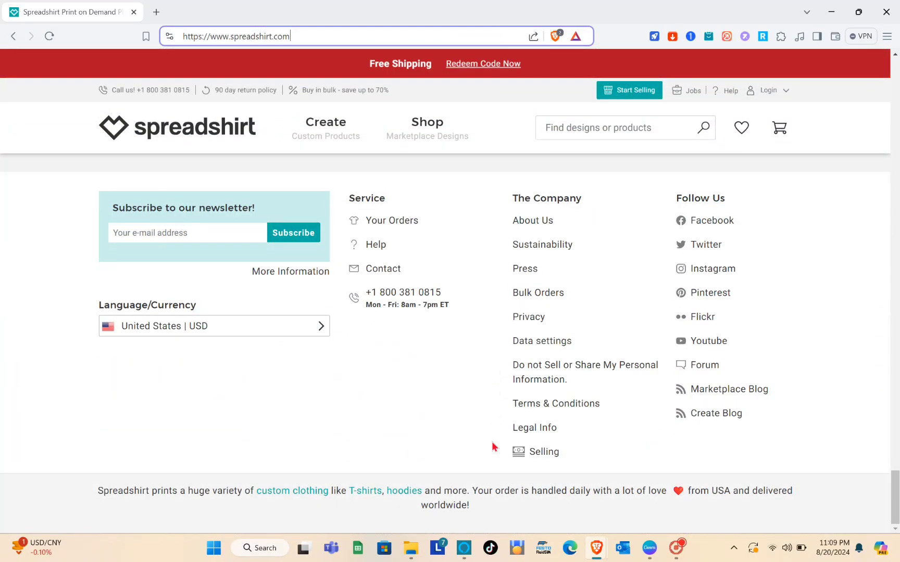
scroll(494, 447, "up", 3)
scroll(494, 447, "up", 12)
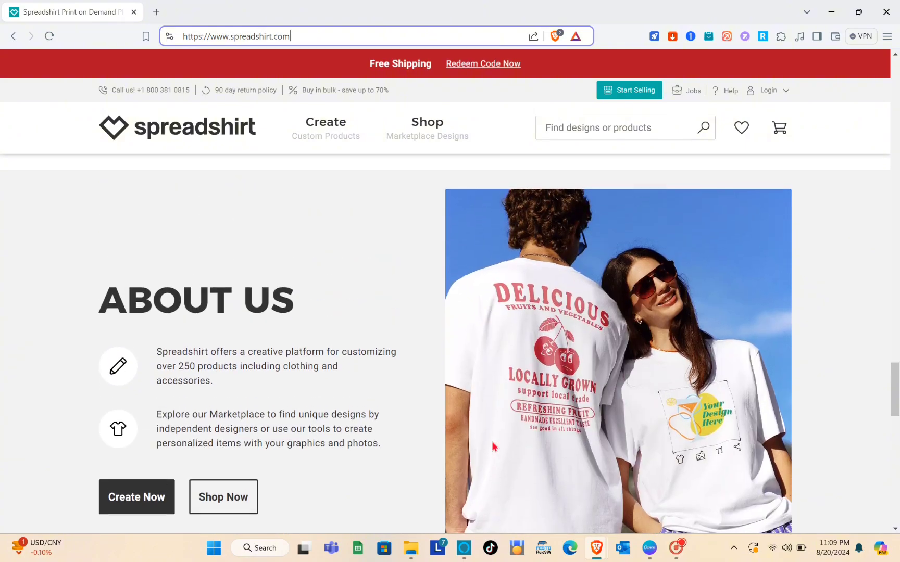
scroll(494, 446, "down", 1)
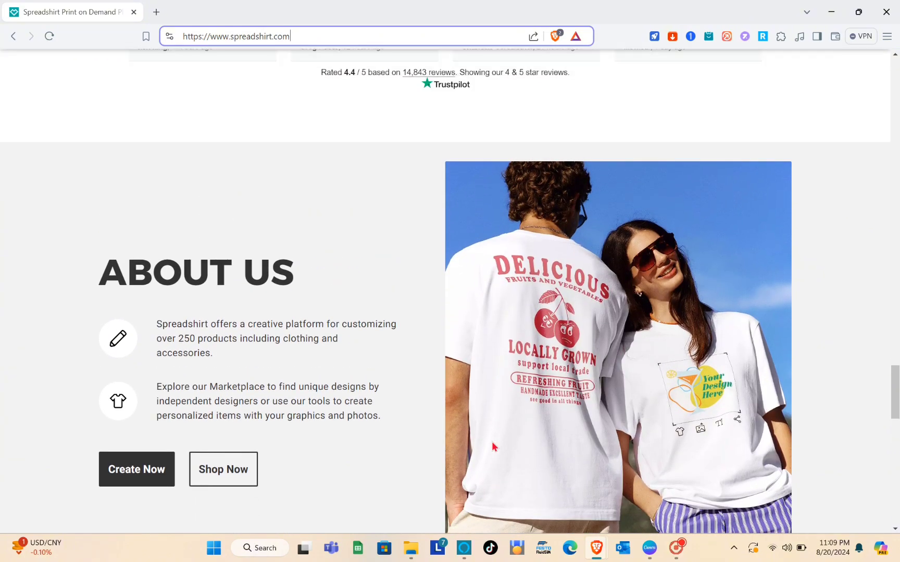
scroll(494, 447, "up", 15)
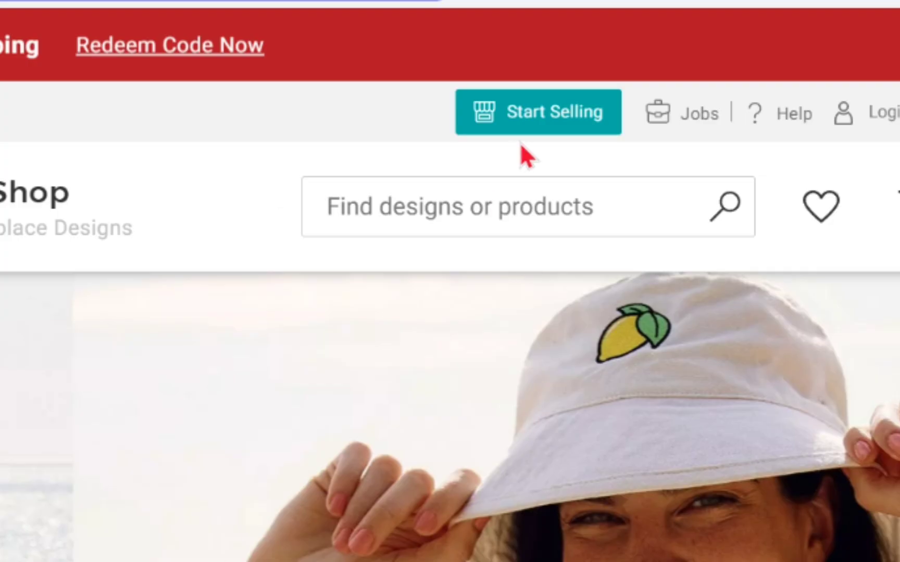
Register as a Marketplace seller with the account email and a new password, completing the robot check and accepting the partner terms
left_click(594, 125)
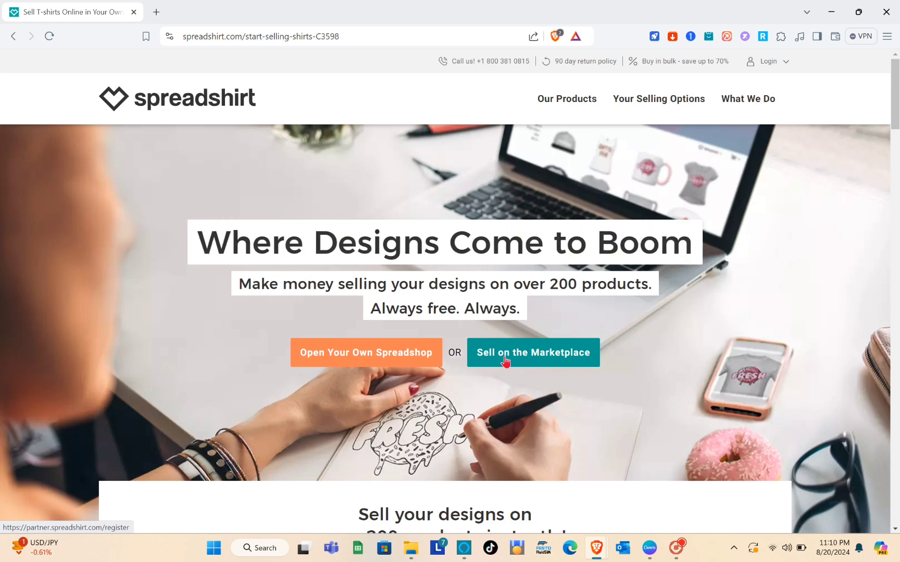
left_click(504, 357)
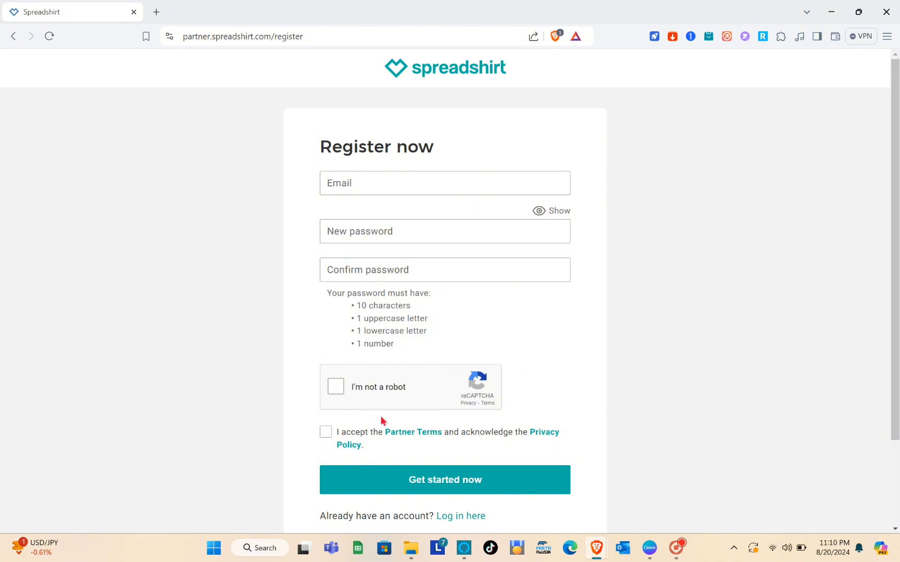
left_click(345, 186)
type("ko")
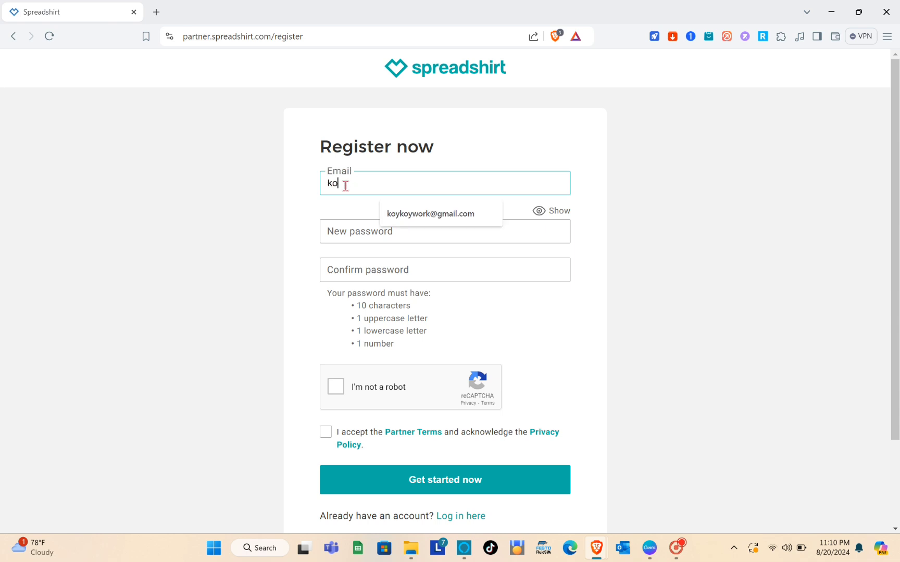
left_click(427, 213)
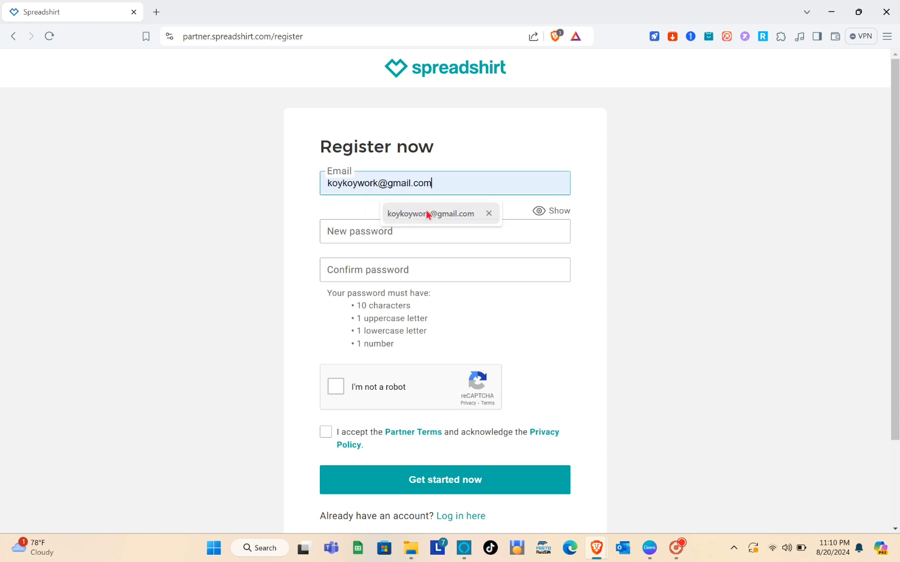
left_click(386, 231)
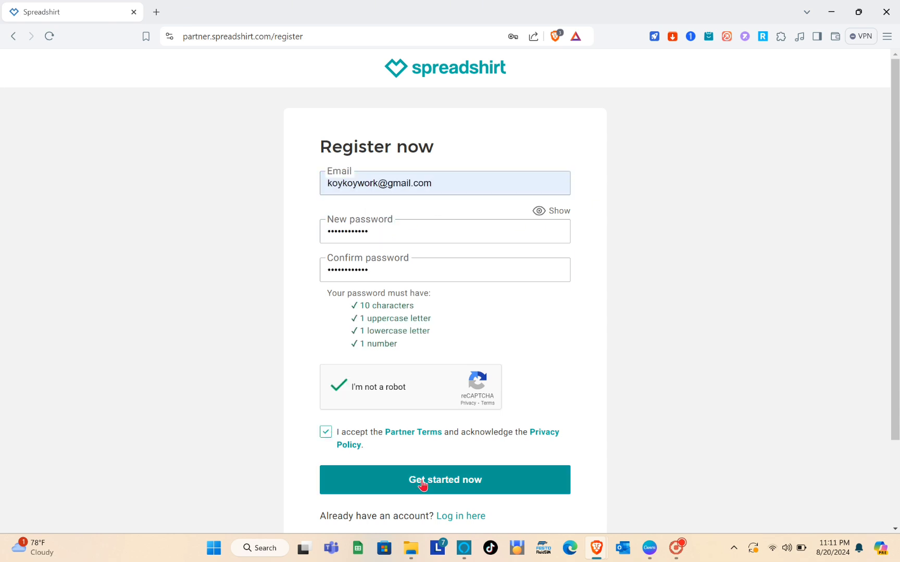
left_click(423, 482)
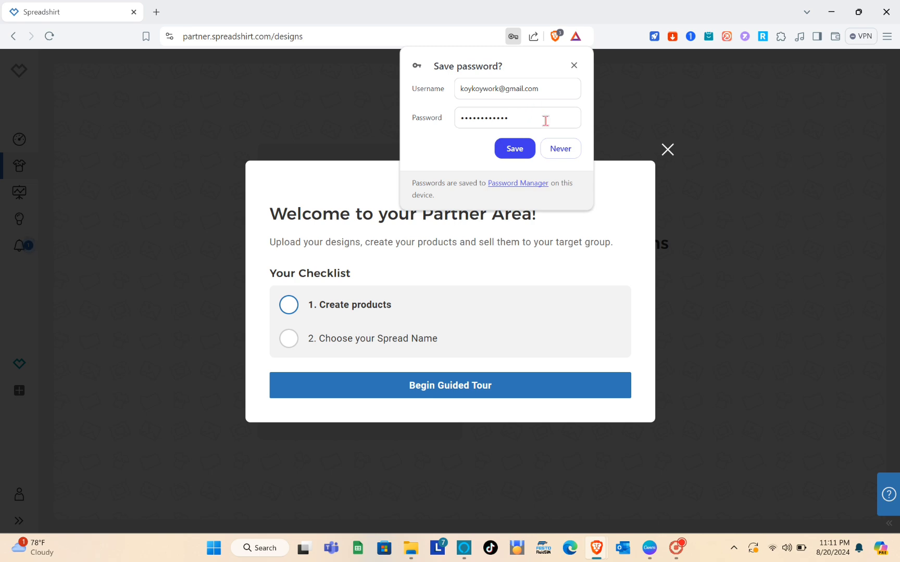
Decline saving the password in the browser and dismiss the Partner Area welcome checklist
left_click(561, 154)
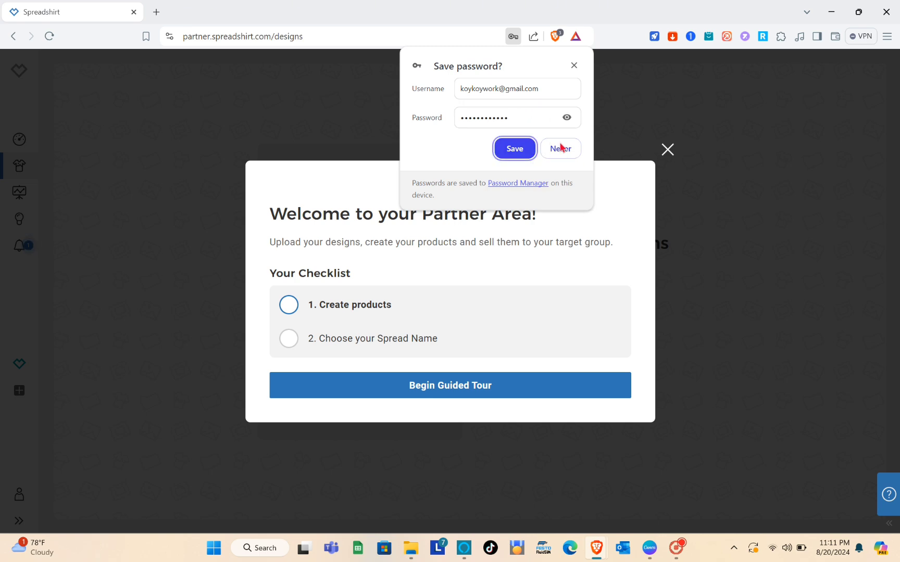
left_click(562, 148)
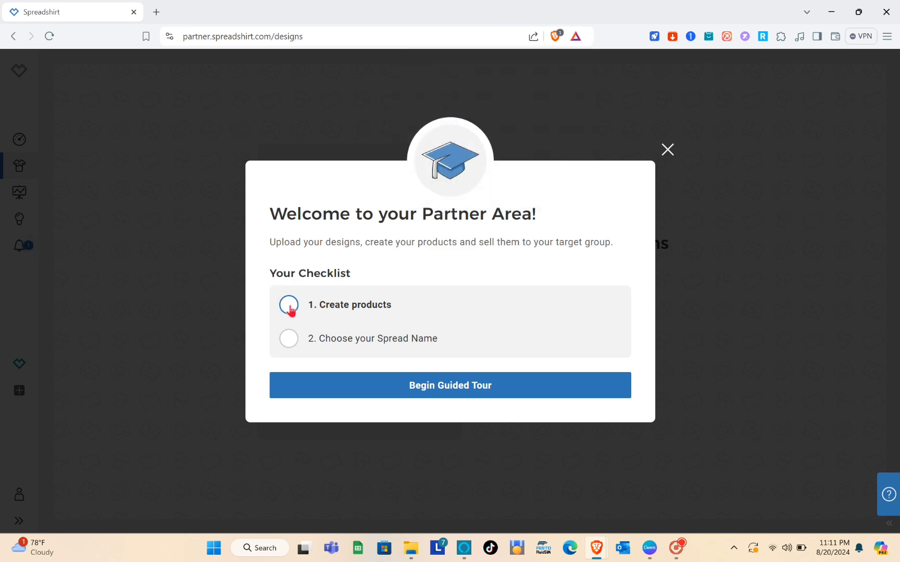
left_click(666, 152)
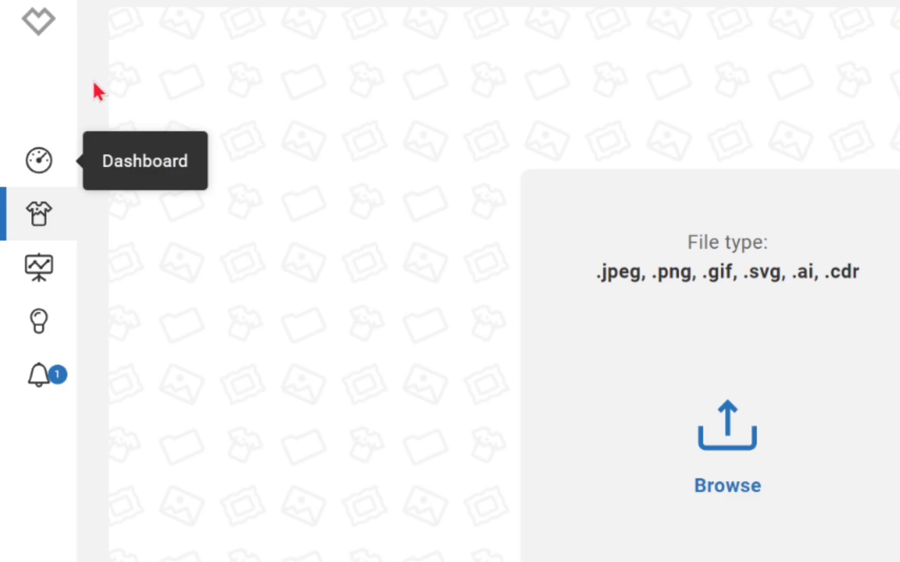
Review the partner dashboard and view the design upload page linked from its Create products checklist item
left_click(41, 166)
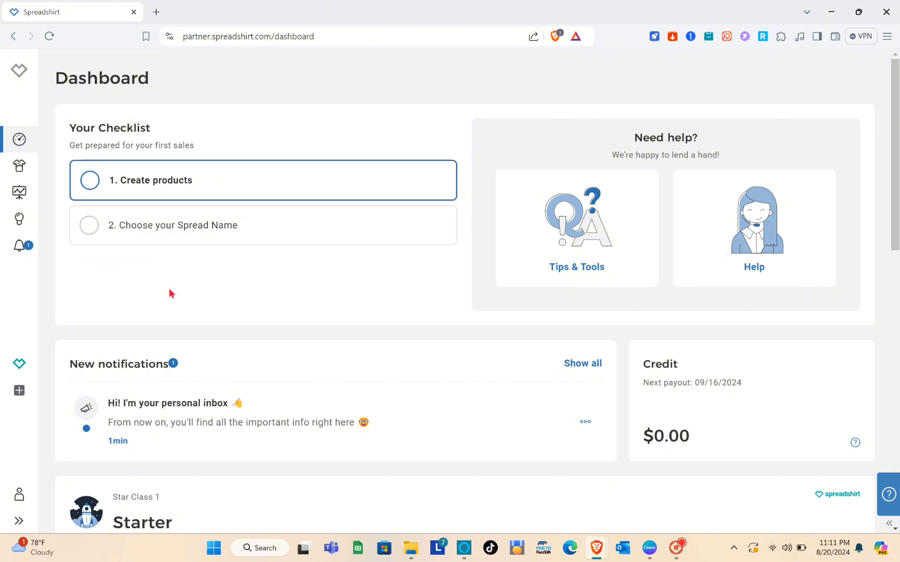
scroll(172, 302, "down", 2)
scroll(193, 295, "up", 2)
left_click(146, 191)
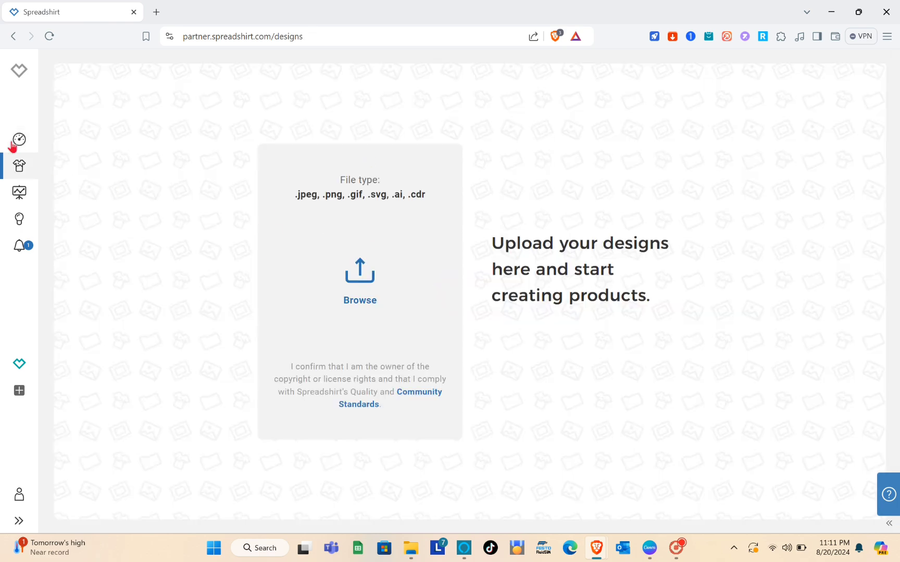
From the dashboard checklist, set the Spread Name to Tech Click, save it and dismiss the checklist popup
left_click(32, 151)
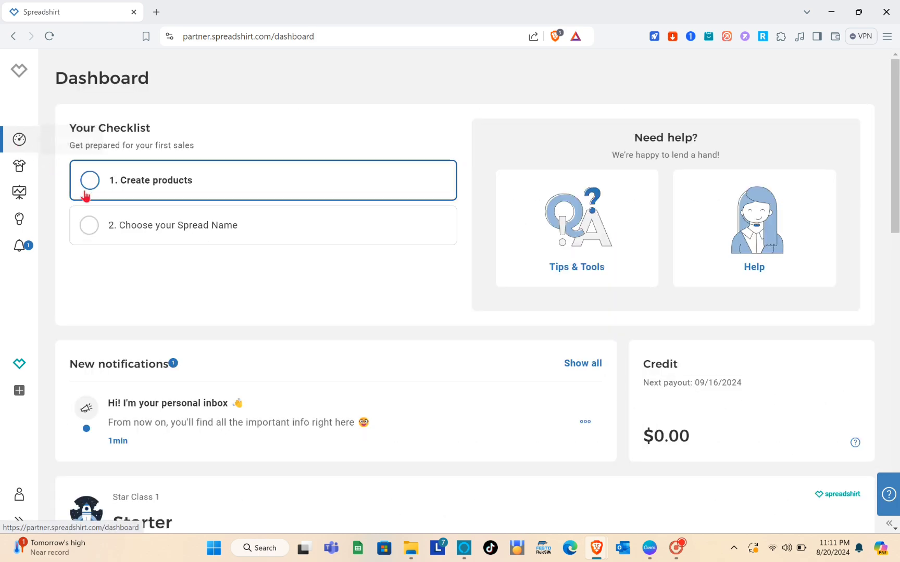
left_click(109, 223)
left_click(331, 322)
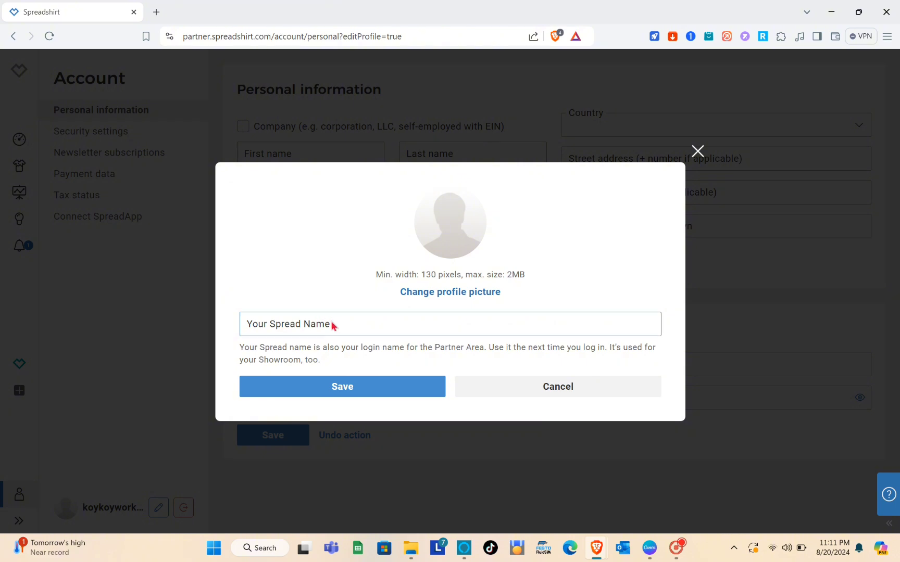
key("Caps_Lock")
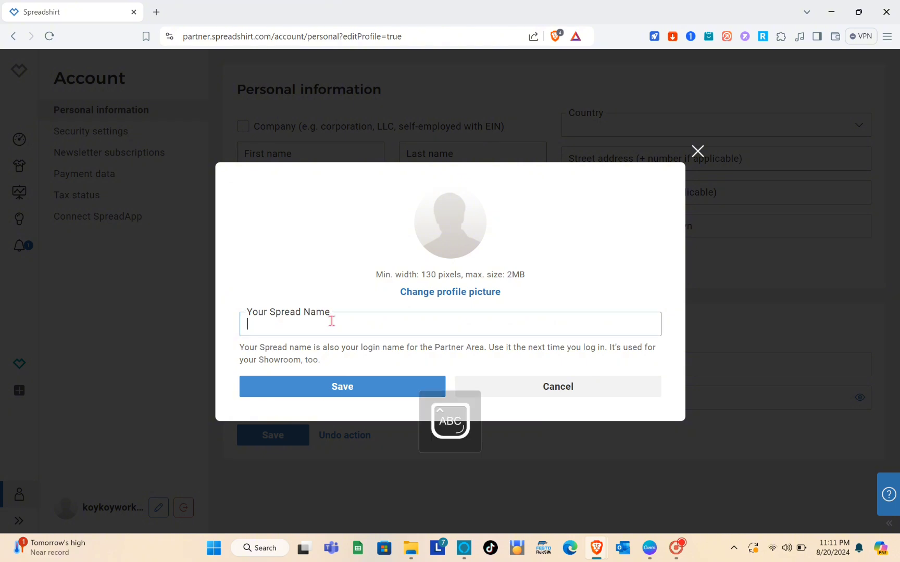
type("T")
key("Caps_Lock")
type("ech Click")
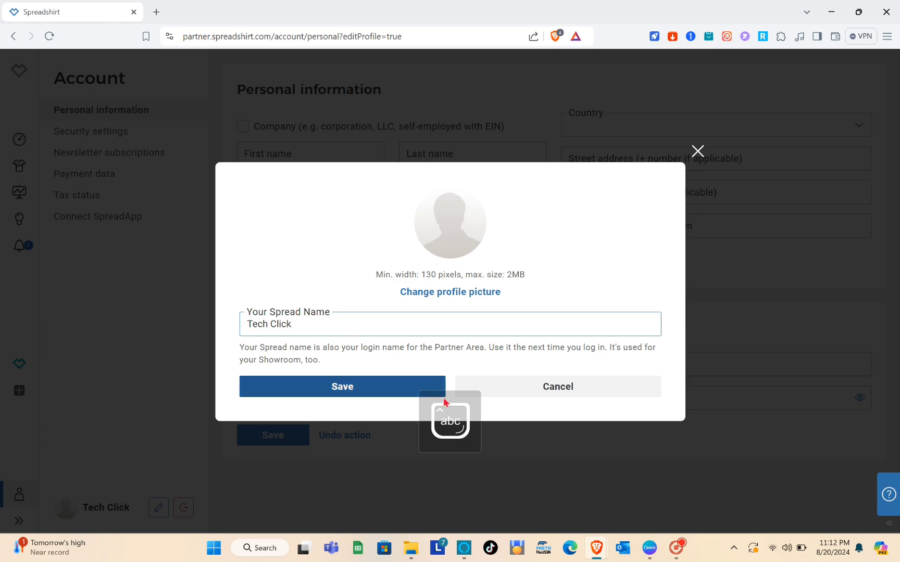
left_click(396, 387)
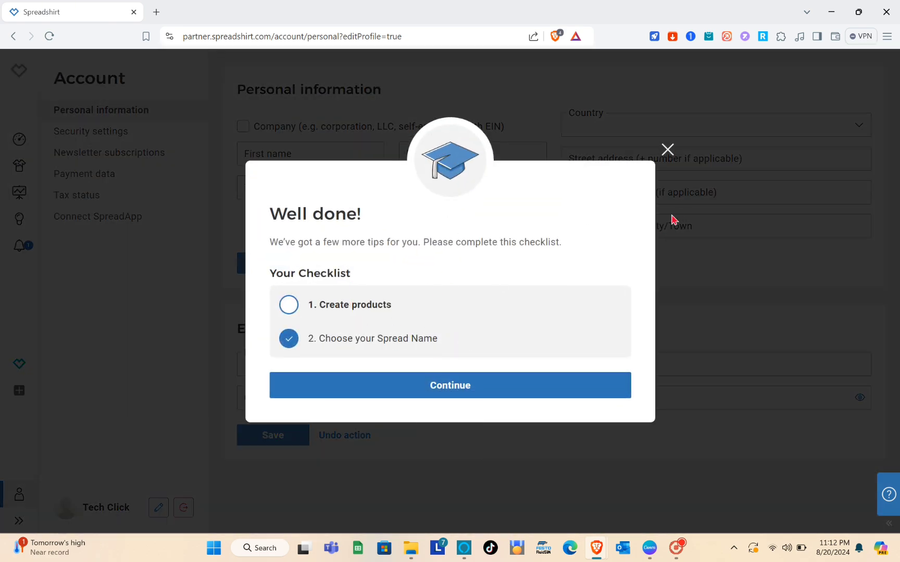
left_click(667, 150)
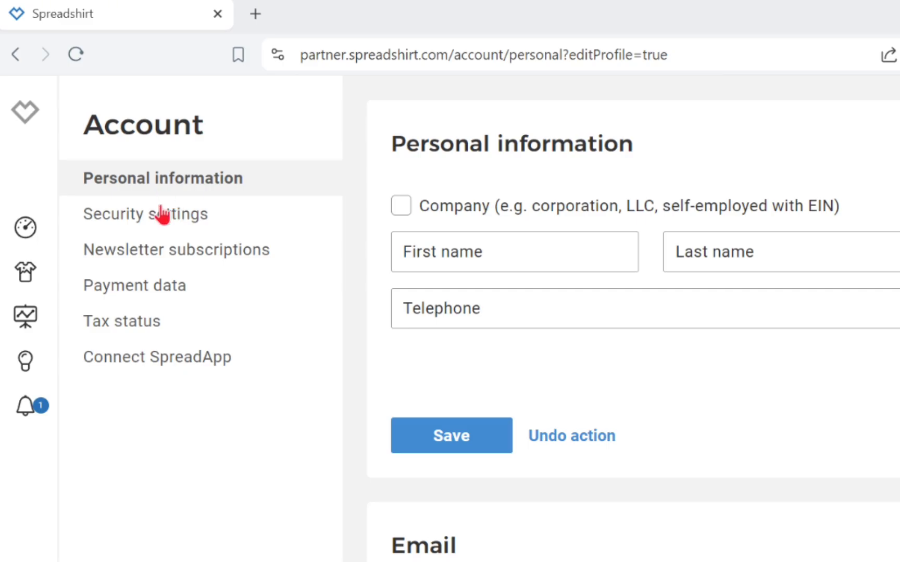
Look through the account's security, newsletter, payment, tax and SpreadApp pages, ending back at the personal information
left_click(142, 232)
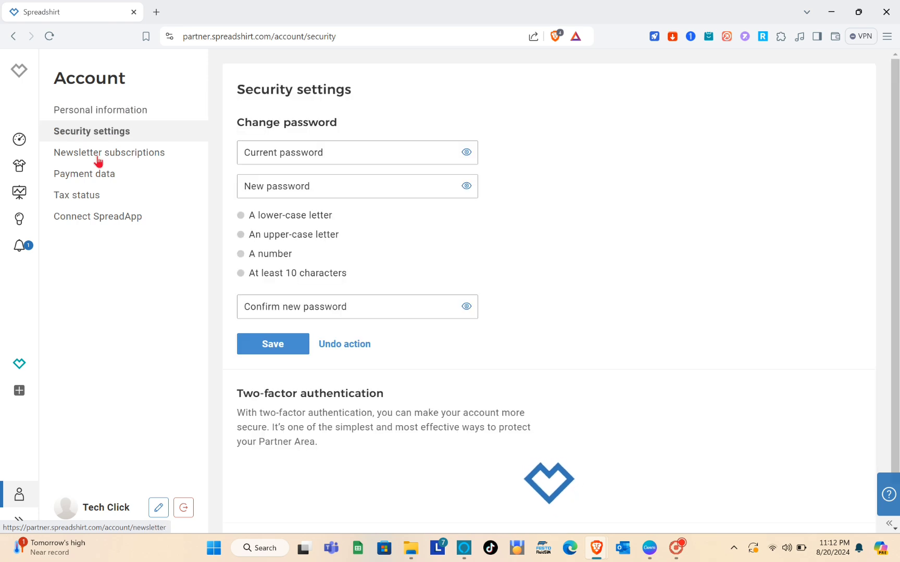
left_click(93, 152)
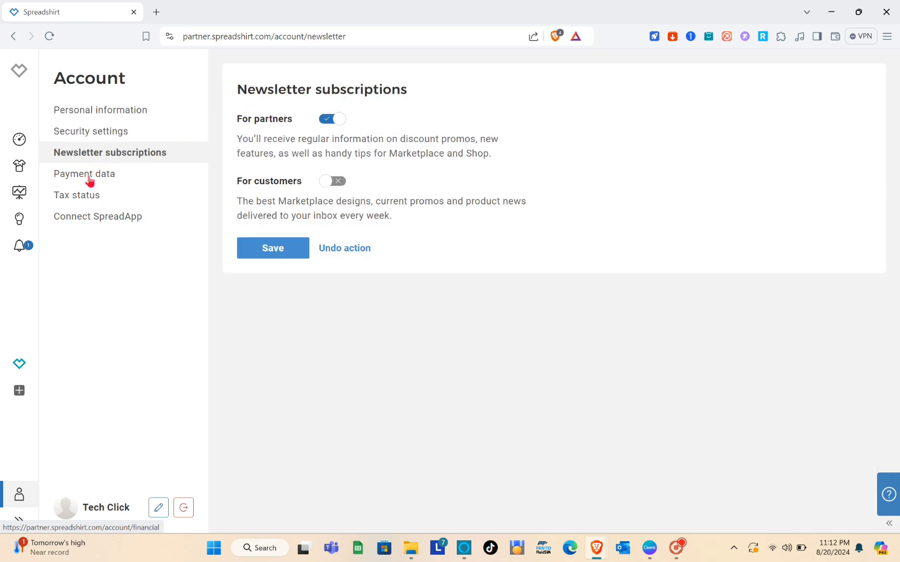
left_click(90, 177)
left_click(90, 203)
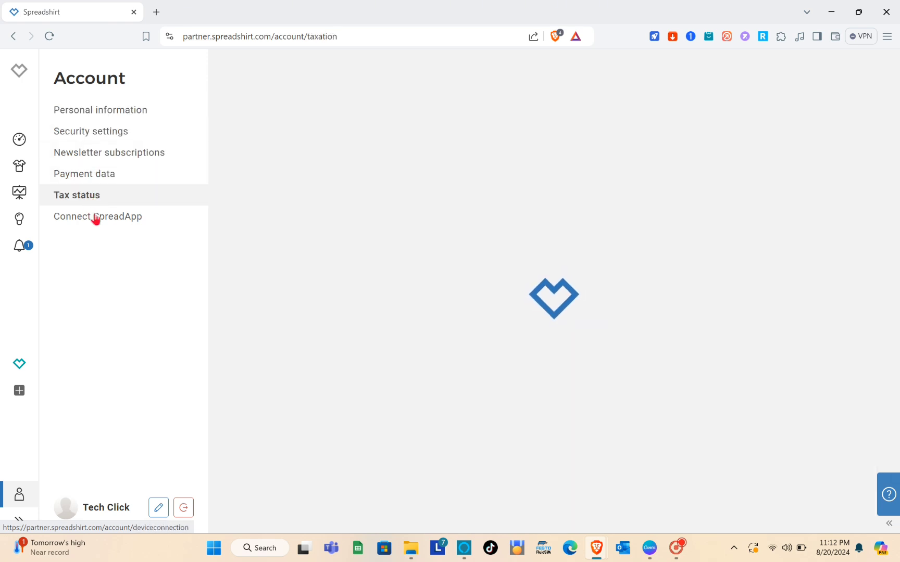
left_click(94, 217)
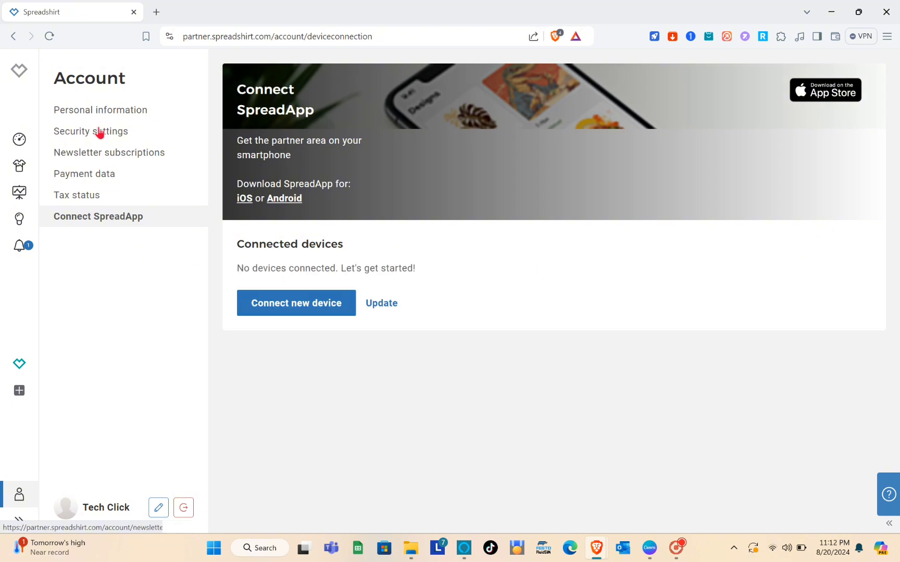
left_click(99, 119)
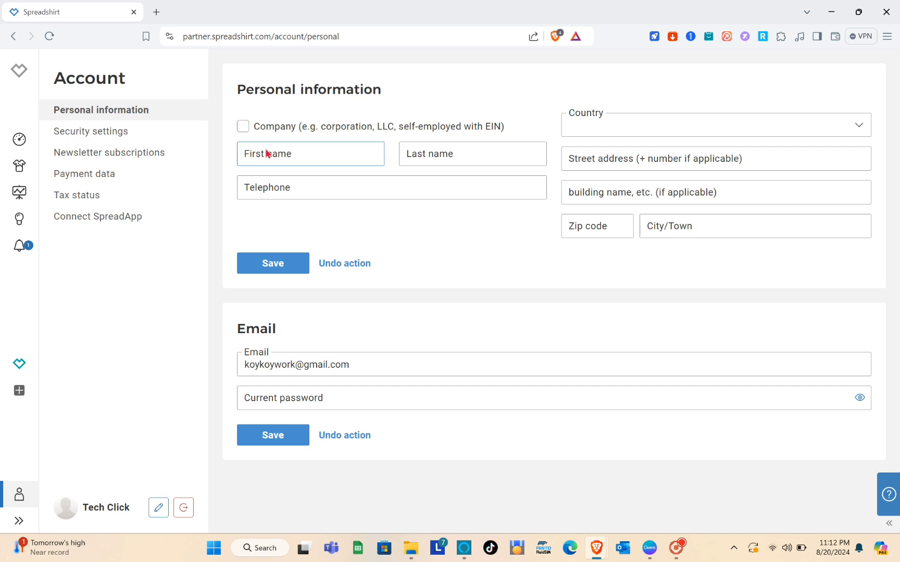
Fill in the account holder's first and last name in the personal information form
left_click(285, 154)
type("koy")
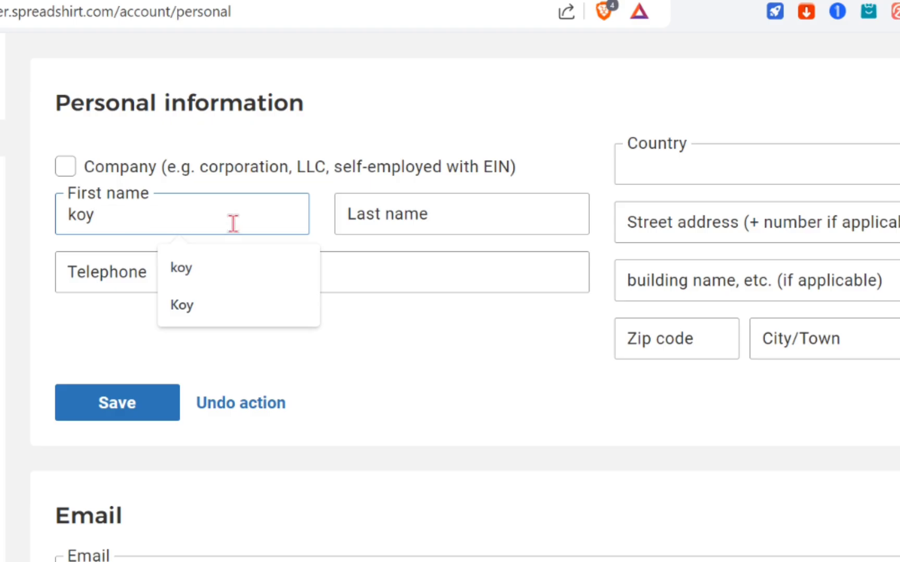
left_click(398, 225)
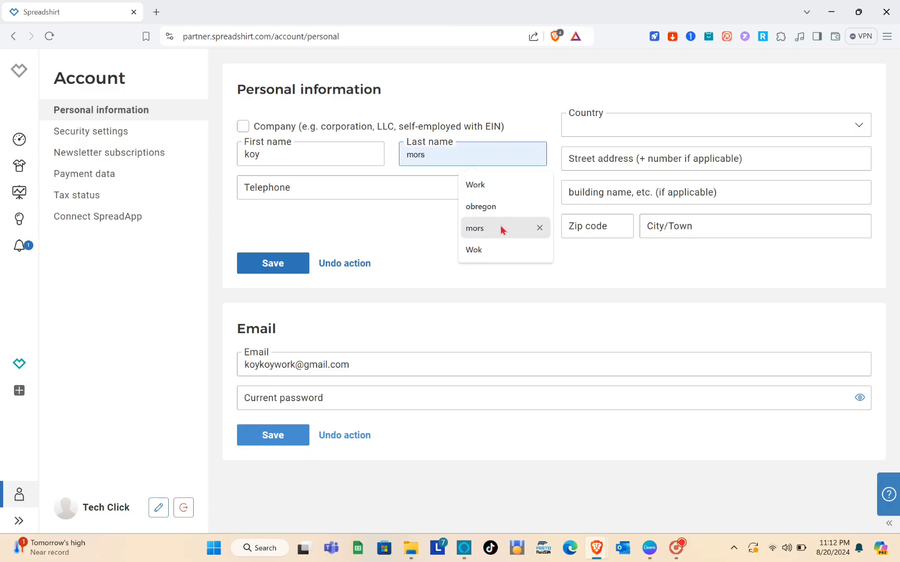
left_click(513, 343)
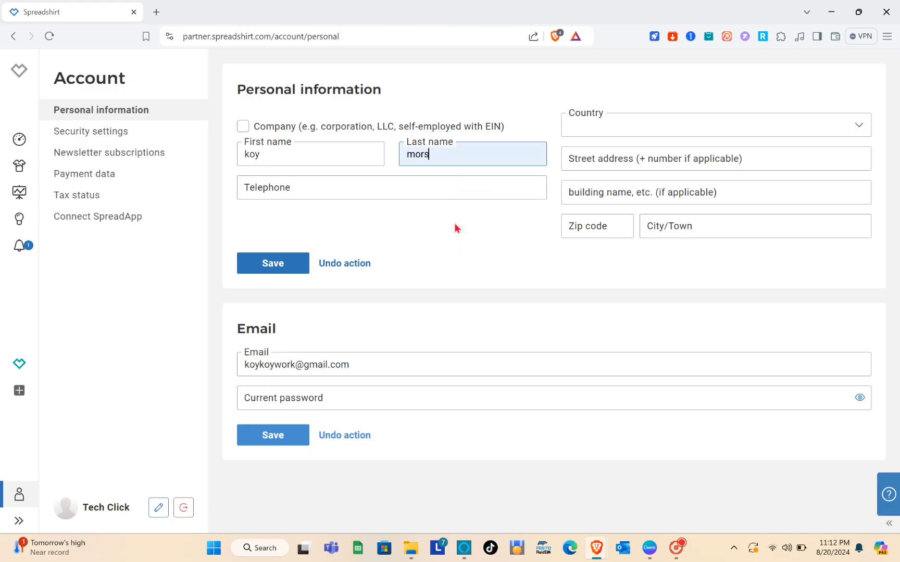
left_click(281, 190)
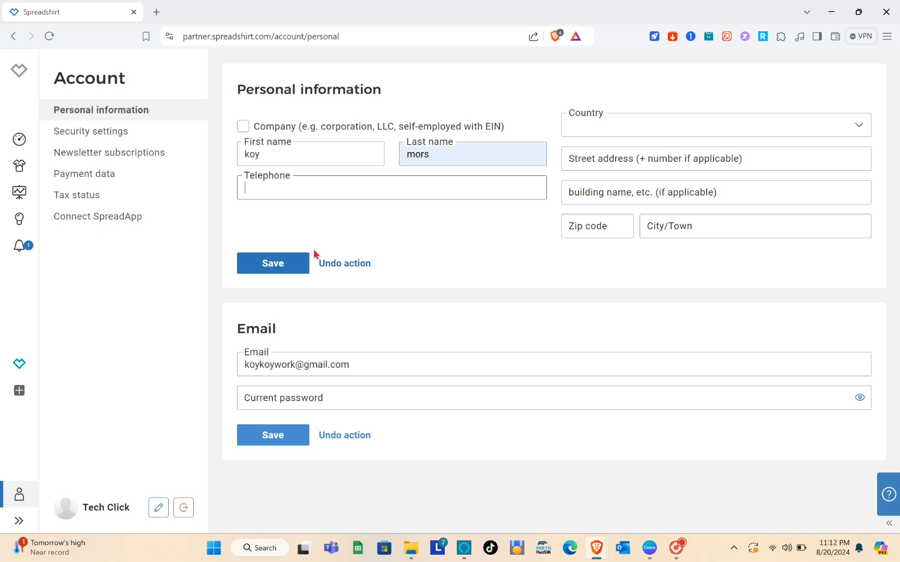
Set the country in the personal information to Philippines
left_click(643, 127)
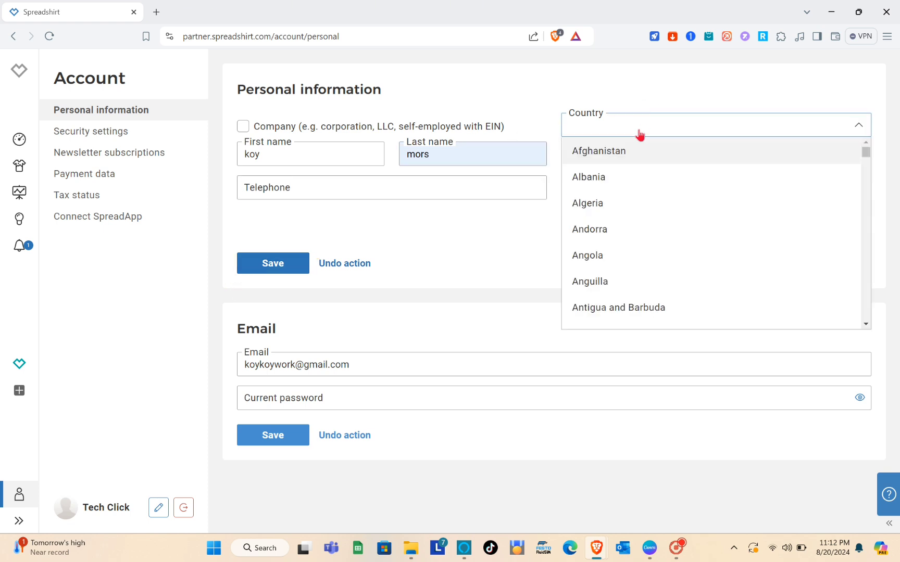
type("ph")
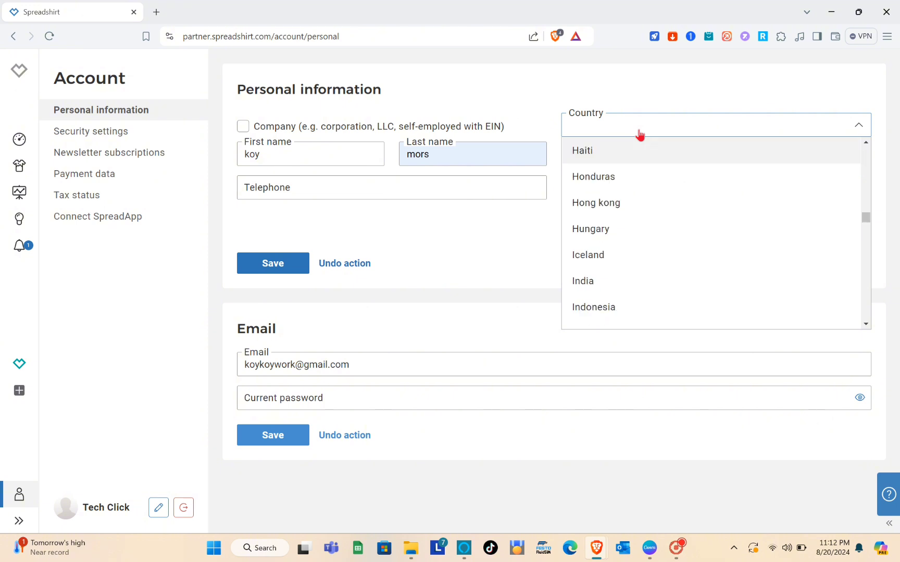
scroll(620, 198, "down", 20)
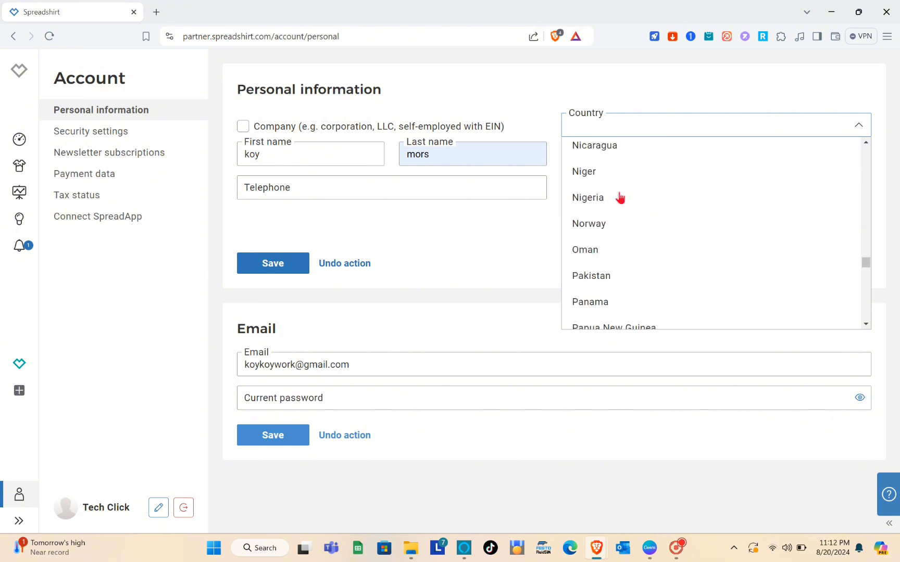
scroll(620, 198, "down", 5)
scroll(619, 197, "up", 2)
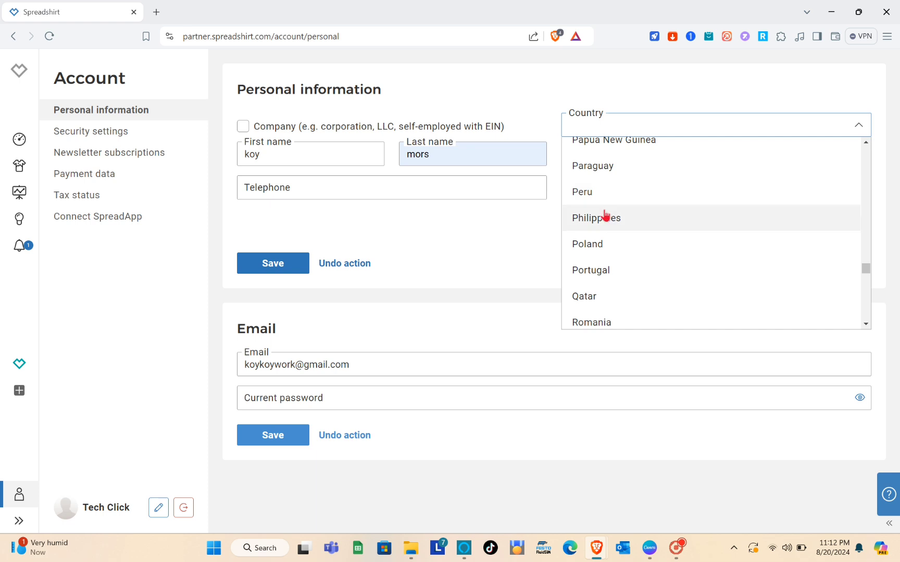
left_click(605, 216)
Go through the empty address fields, then leave for the dashboard and discard the personal information changes
left_click(608, 155)
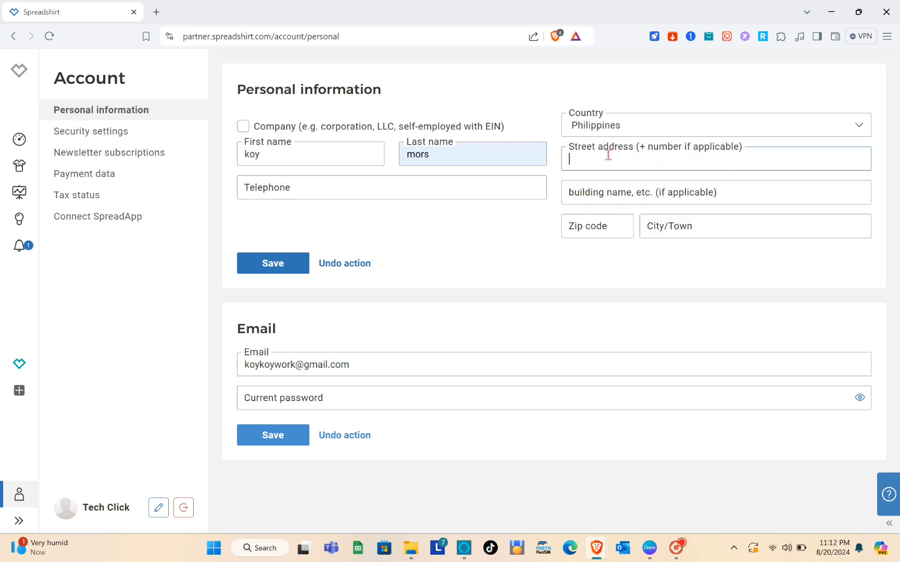
left_click(615, 196)
left_click(600, 233)
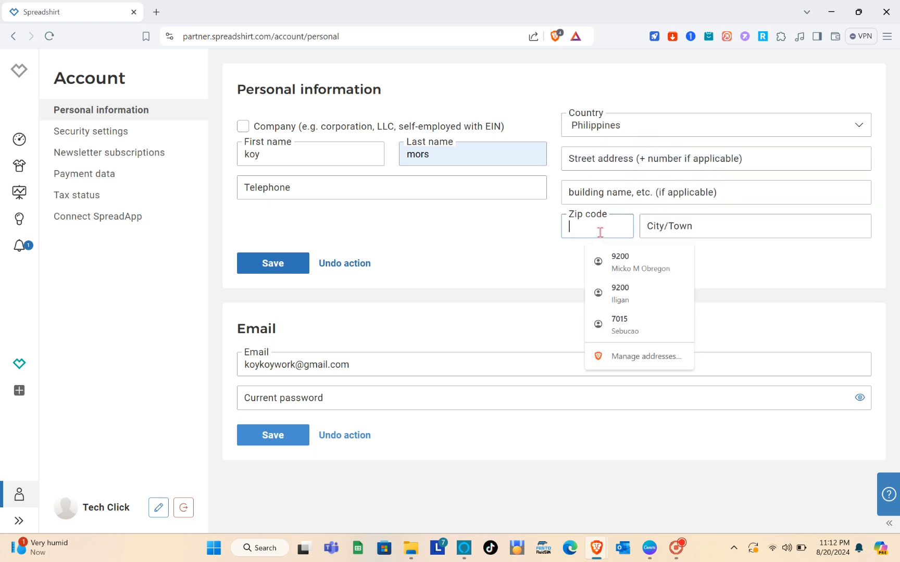
left_click(670, 230)
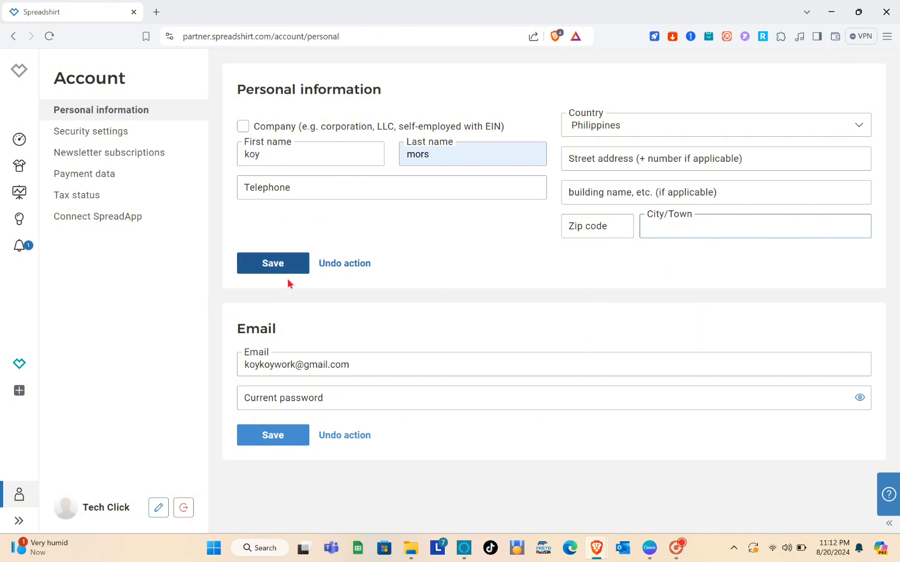
left_click(286, 368)
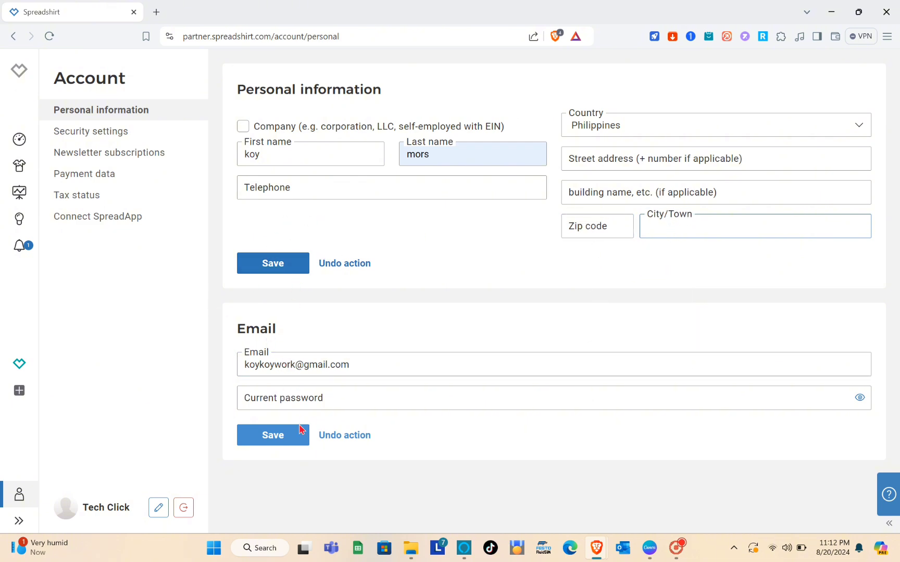
left_click(21, 140)
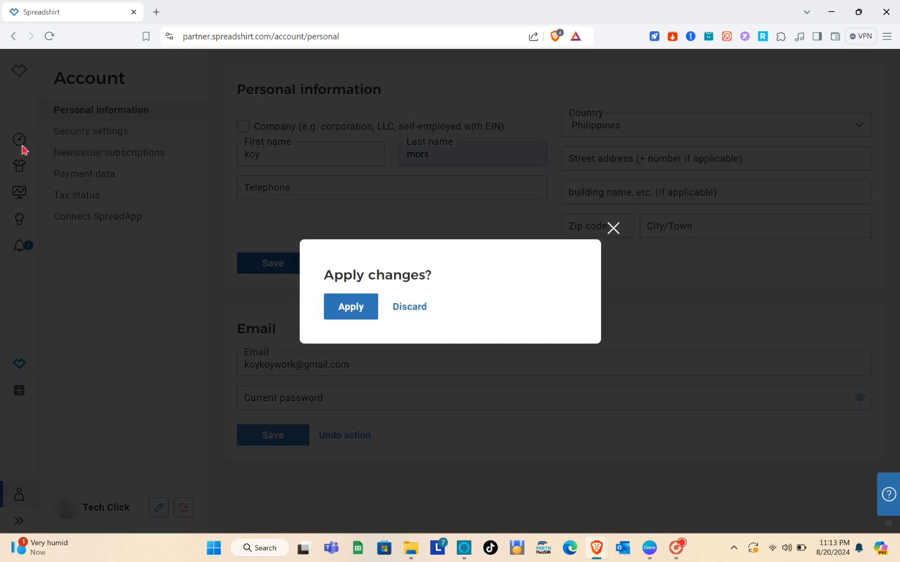
left_click(406, 309)
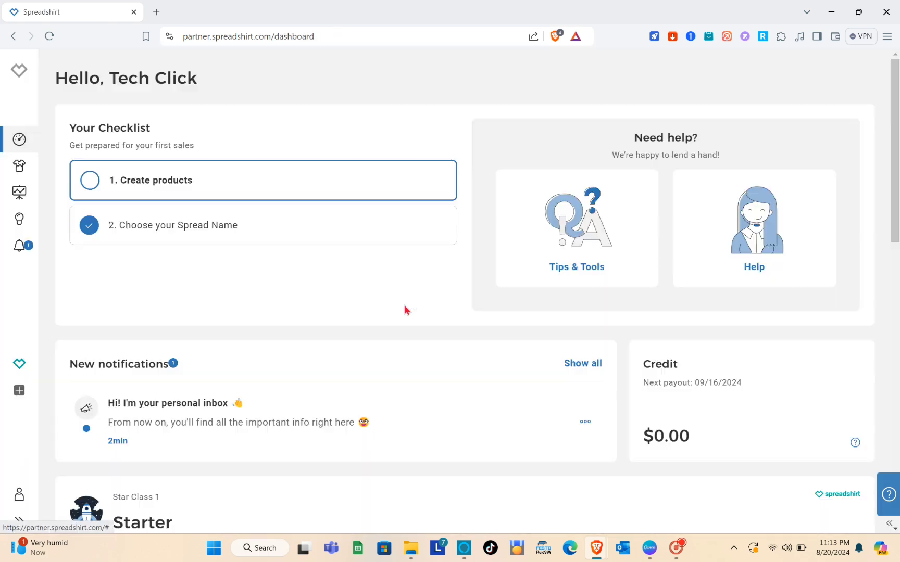
Upload the black and white monogram logo design from the Create products checklist item and open it for product selection
left_click(136, 182)
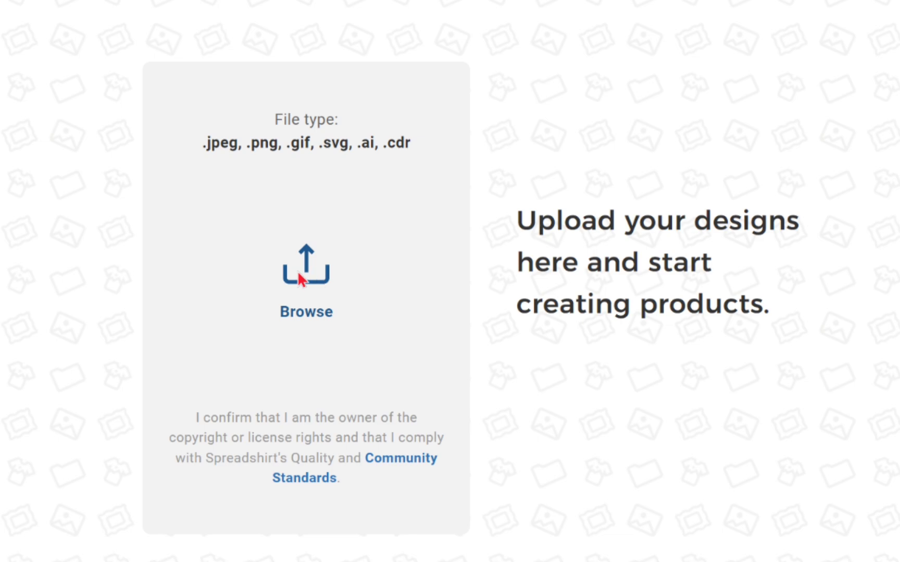
left_click(300, 280)
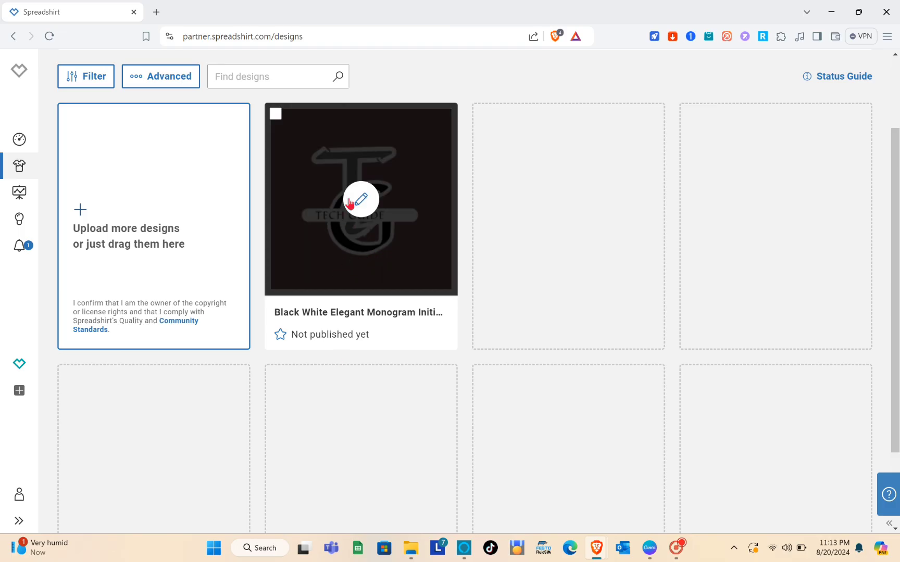
scroll(362, 203, "up", 2)
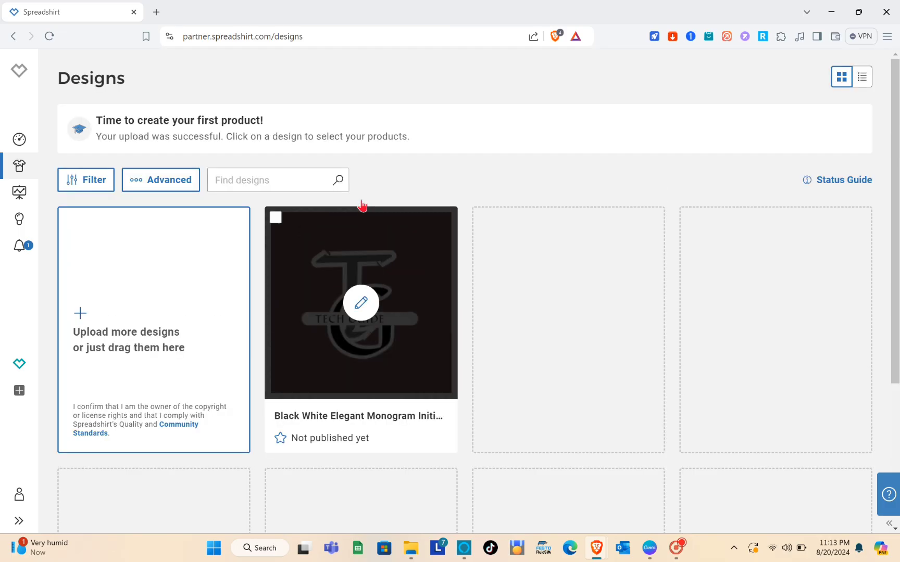
left_click(364, 311)
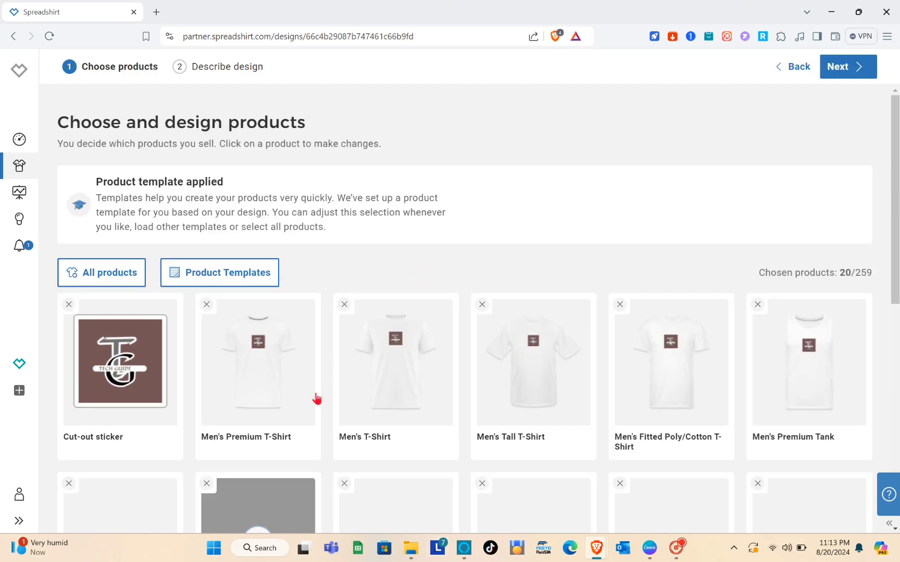
Examine the preselected products carrying the design and the product templates that can be loaded
scroll(345, 369, "down", 5)
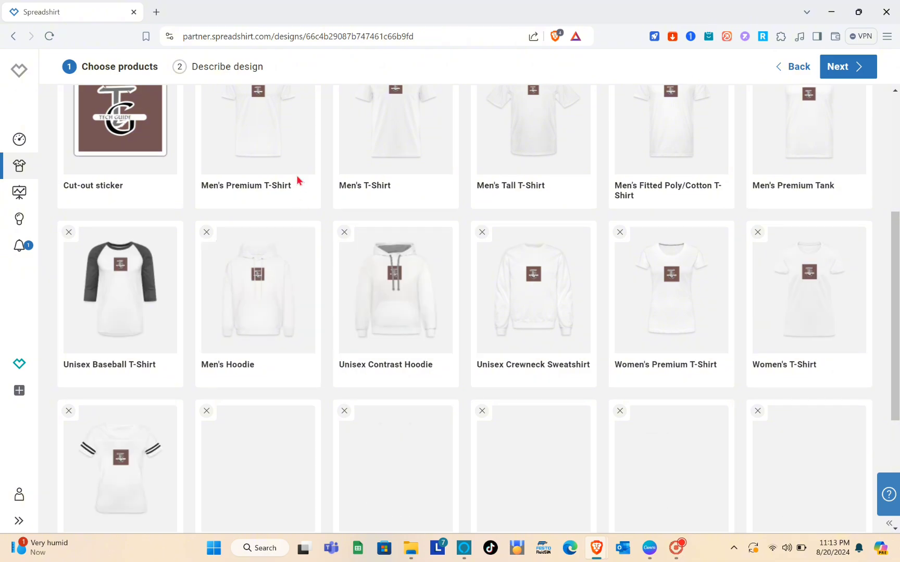
scroll(297, 179, "up", 2)
scroll(297, 178, "down", 3)
scroll(297, 178, "up", 2)
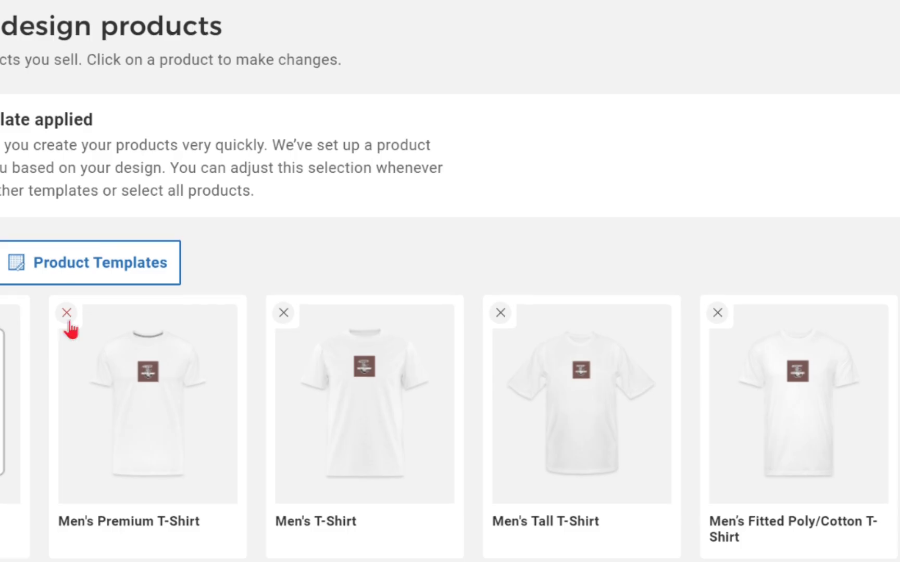
scroll(69, 321, "down", 2)
scroll(70, 329, "down", 3)
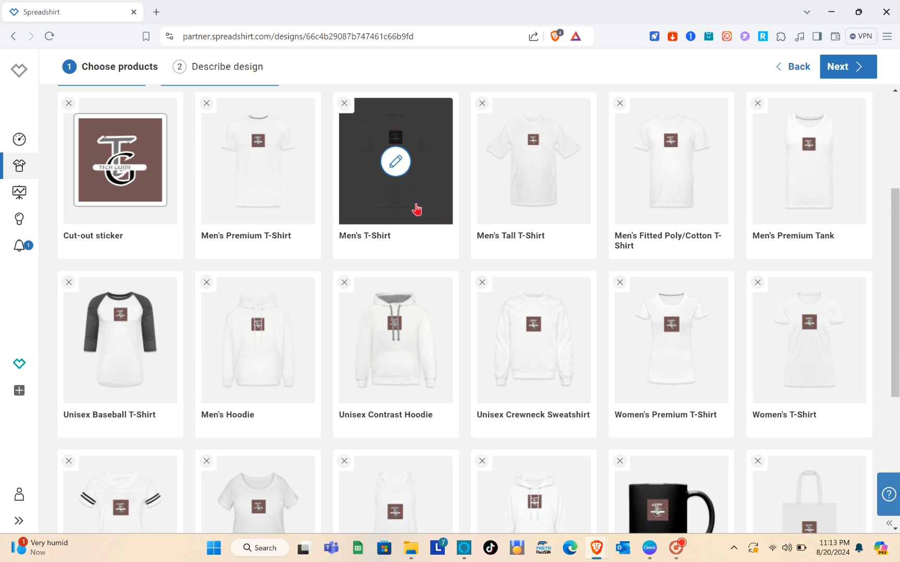
scroll(422, 210, "down", 1)
scroll(546, 229, "up", 1)
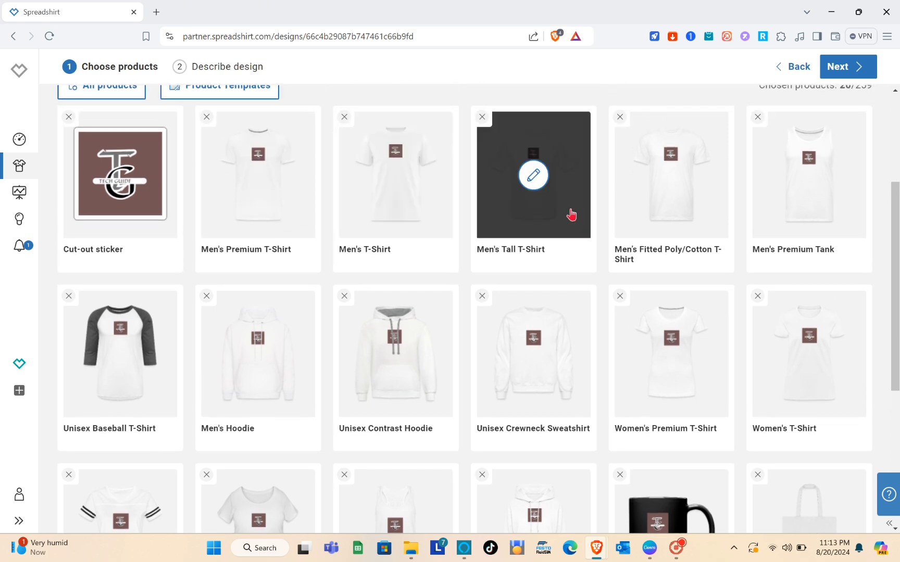
scroll(583, 219, "down", 5)
scroll(570, 213, "up", 1)
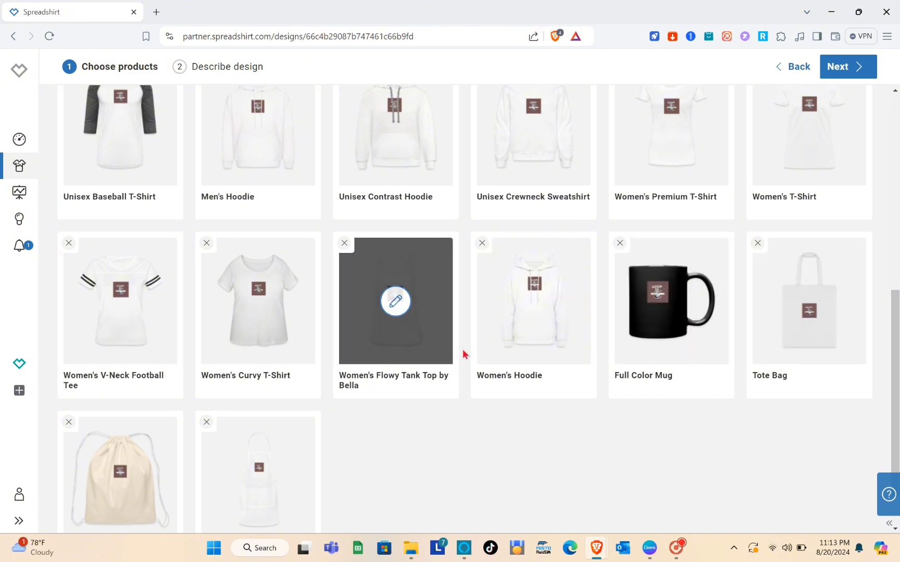
scroll(313, 398, "down", 1)
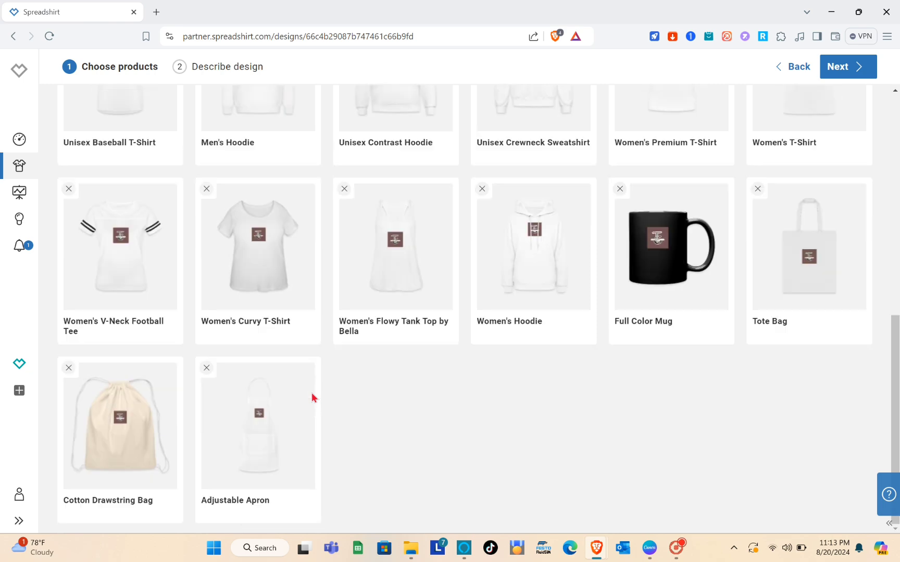
scroll(126, 290, "up", 3)
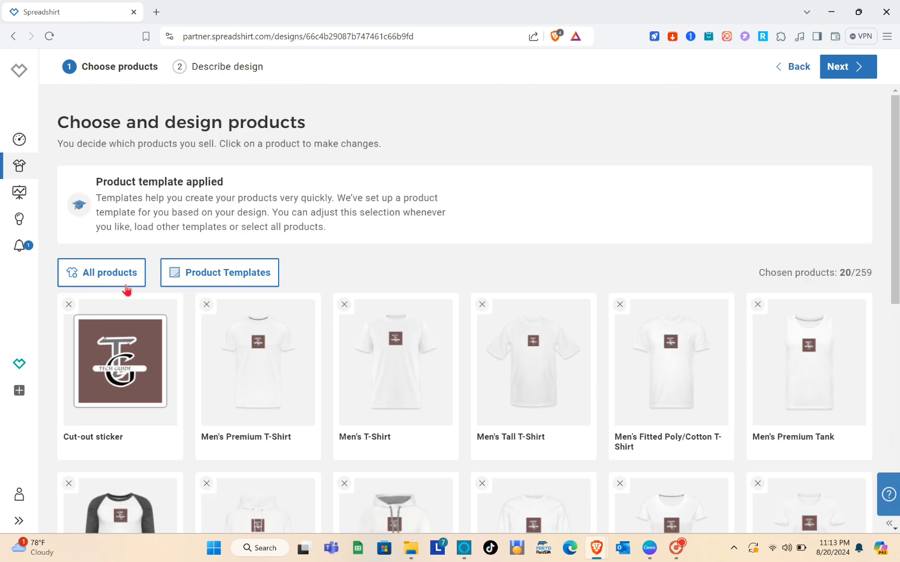
left_click(201, 278)
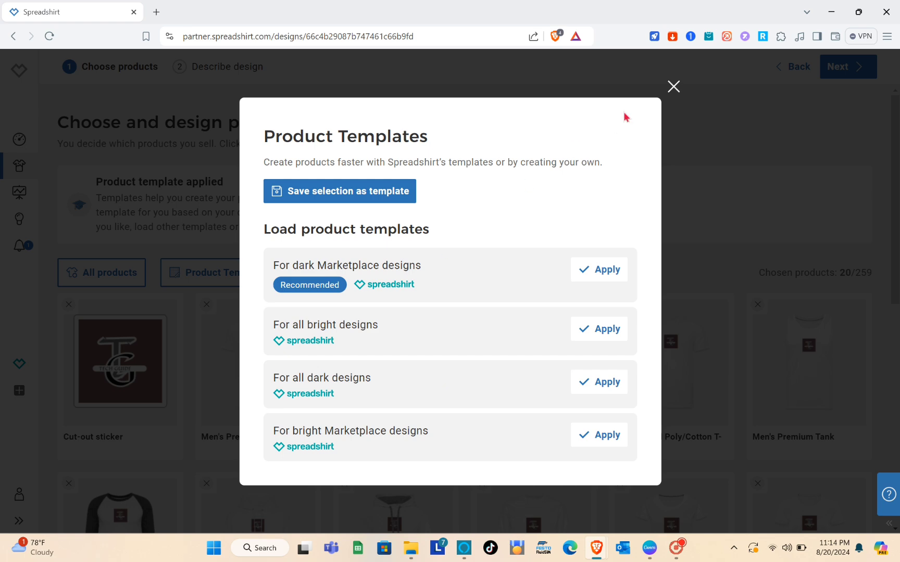
left_click(677, 93)
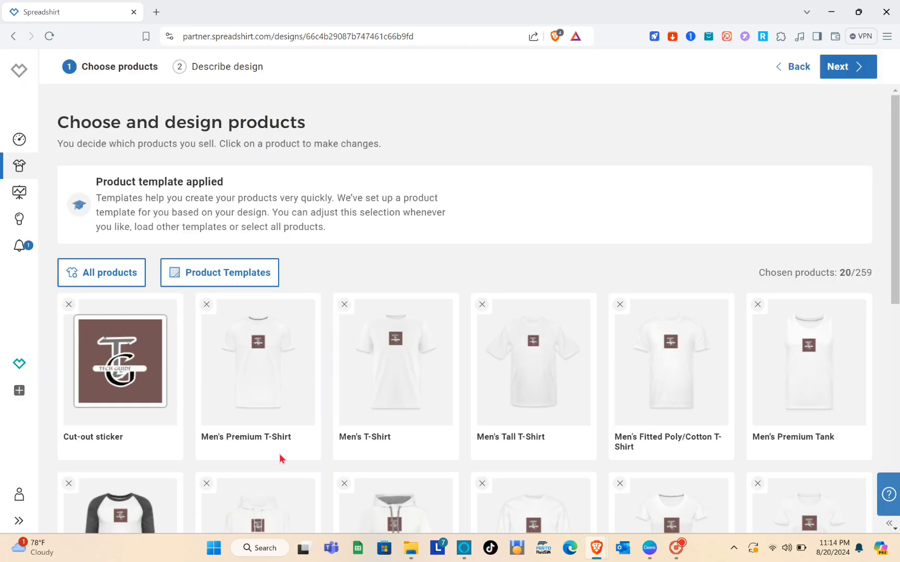
Remove the Unisex Baseball T-Shirt and the Women's Flowy Tank Top by Bella from the chosen products
scroll(281, 458, "down", 10)
scroll(281, 401, "up", 4)
scroll(280, 459, "up", 5)
scroll(315, 444, "down", 5)
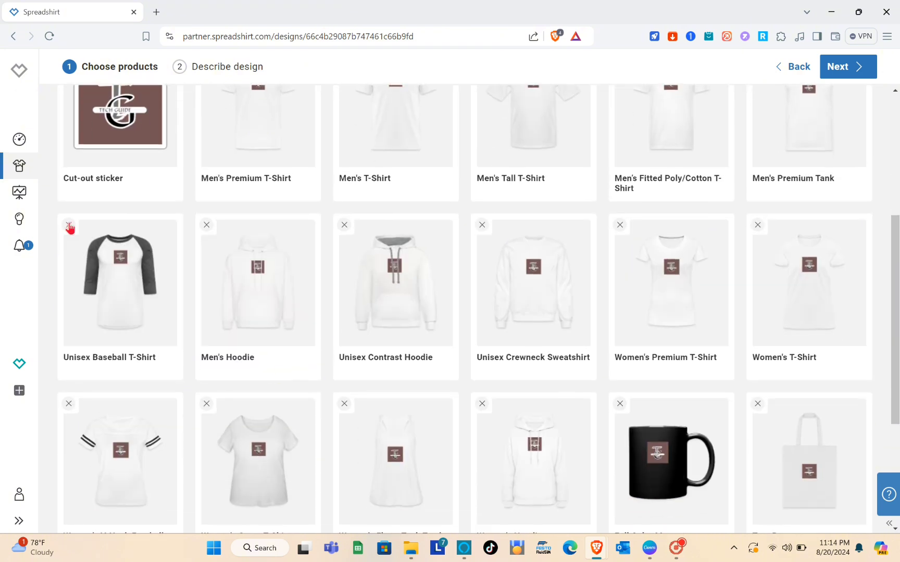
left_click(69, 225)
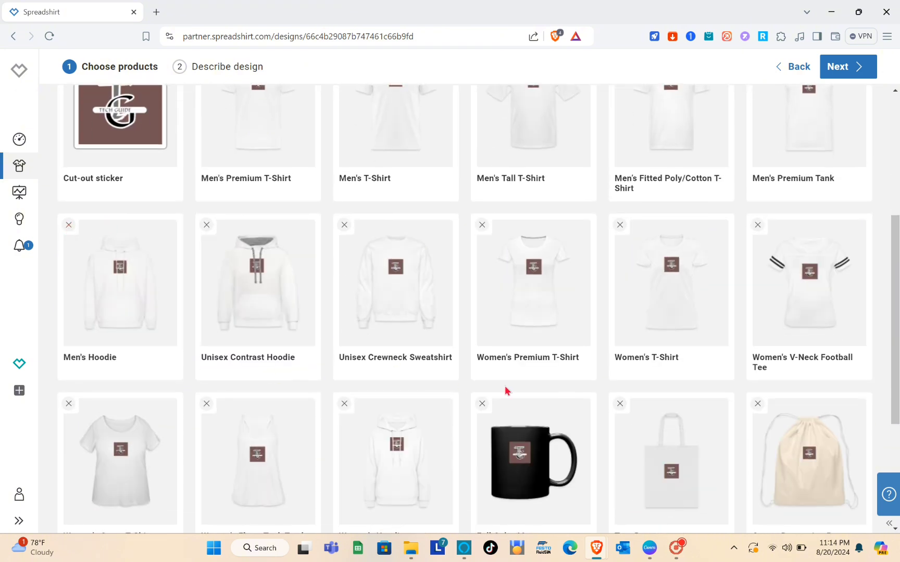
scroll(619, 297, "down", 3)
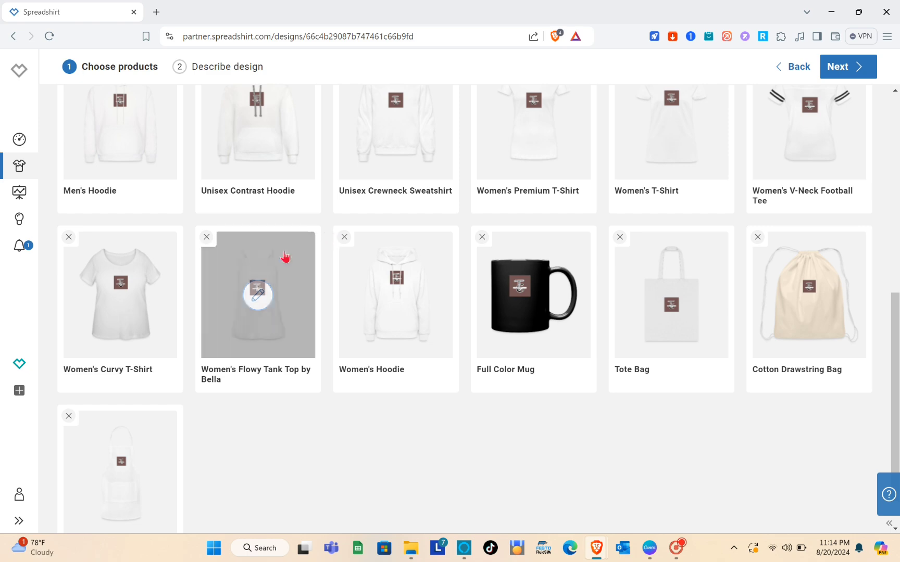
left_click(205, 237)
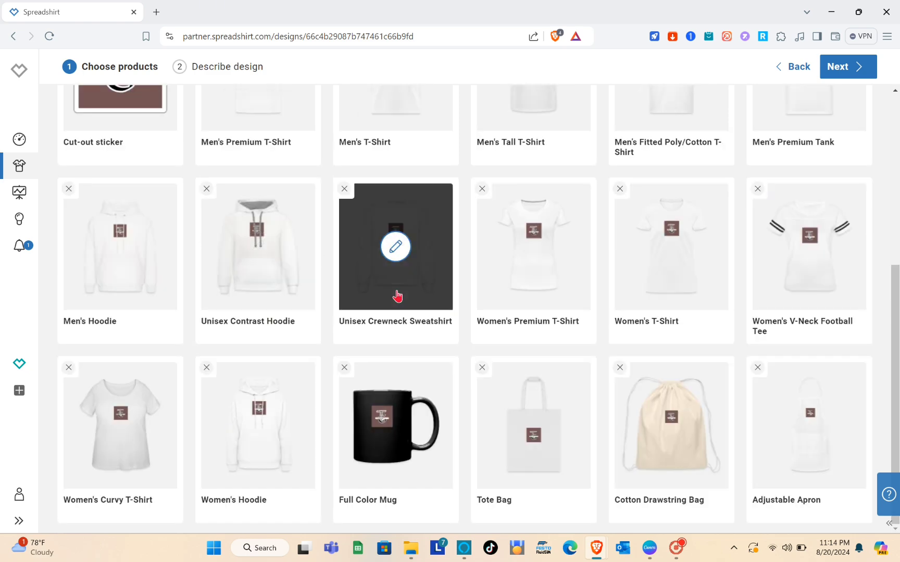
scroll(397, 296, "up", 5)
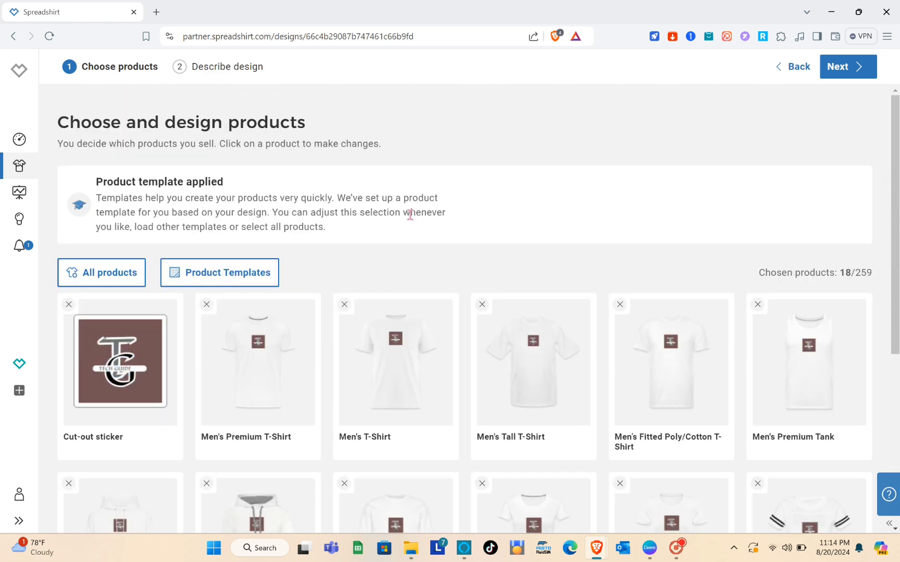
scroll(349, 239, "down", 5)
Continue to the design description and go through the suggested design name and the empty description field
left_click(846, 72)
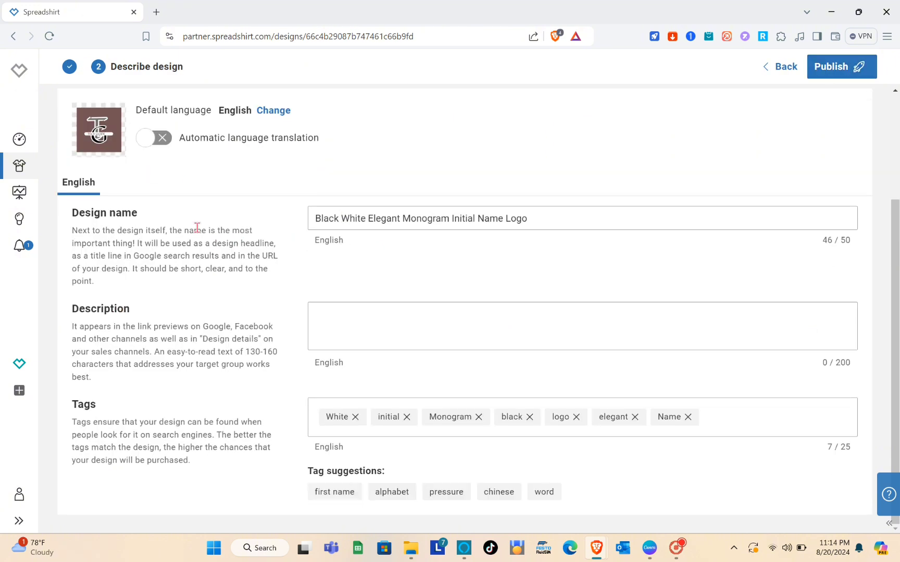
left_click(532, 225)
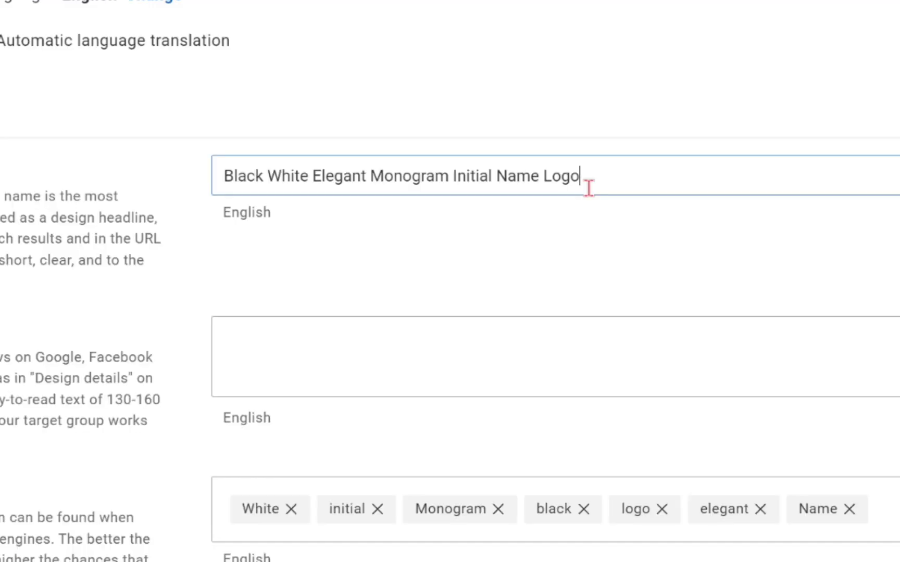
left_click_drag(589, 187, 197, 198)
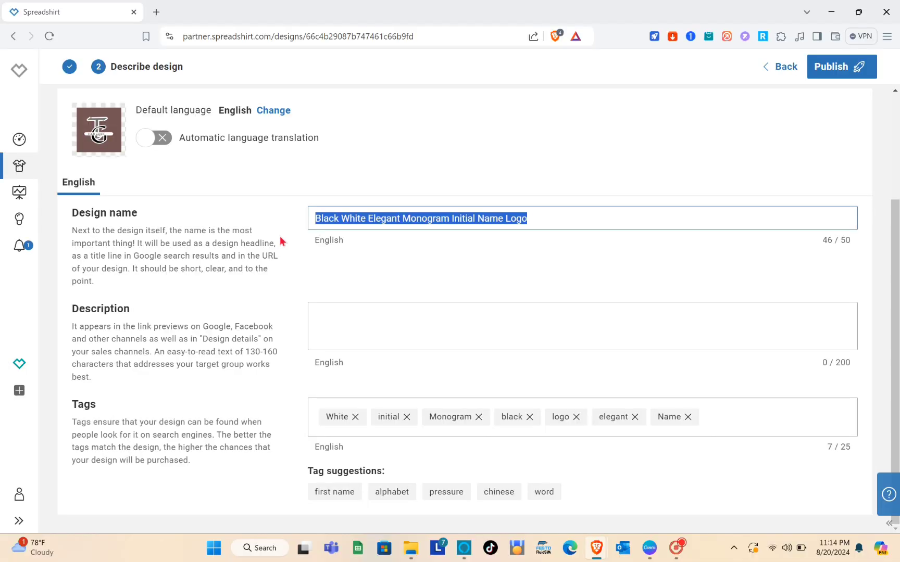
left_click_drag(281, 240, 598, 229)
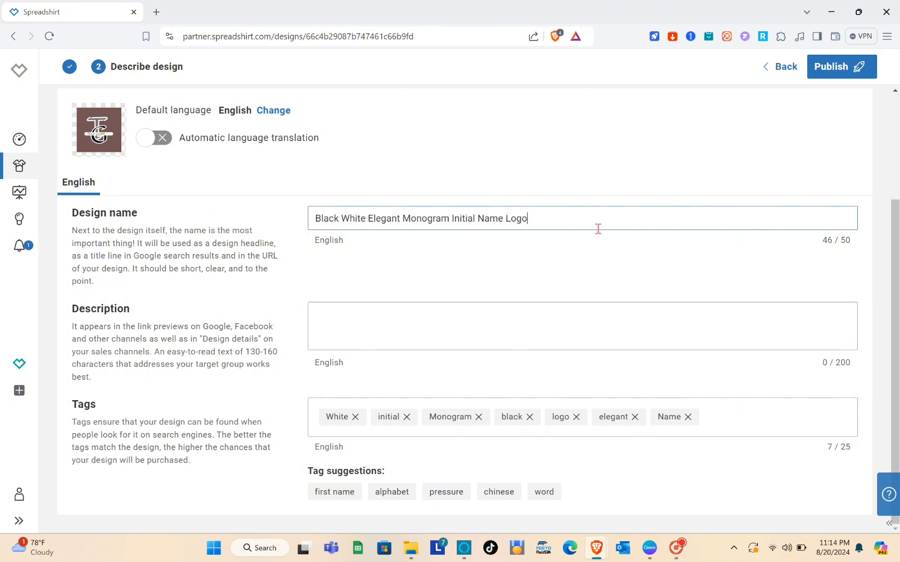
left_click(369, 342)
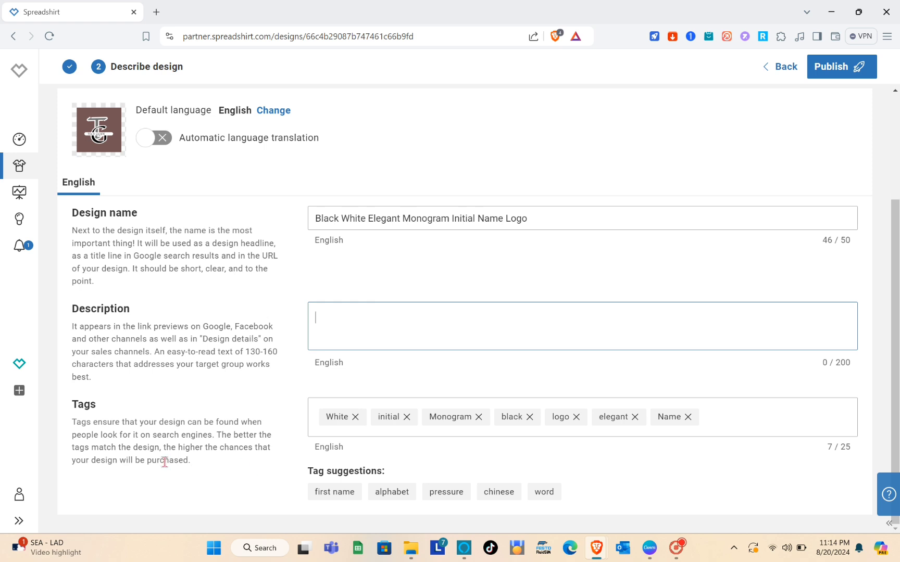
Add the tag "customize" to the design's tags
left_click(734, 423)
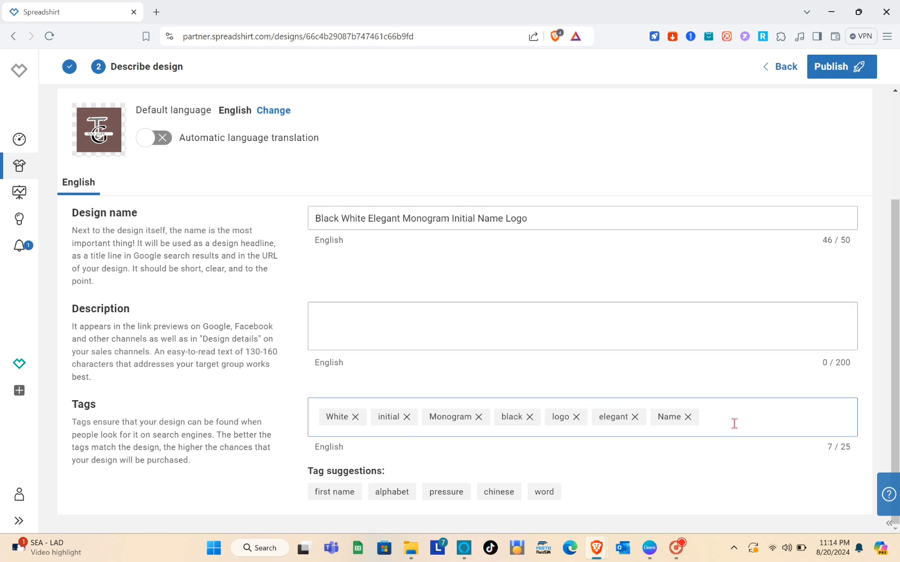
type("custom")
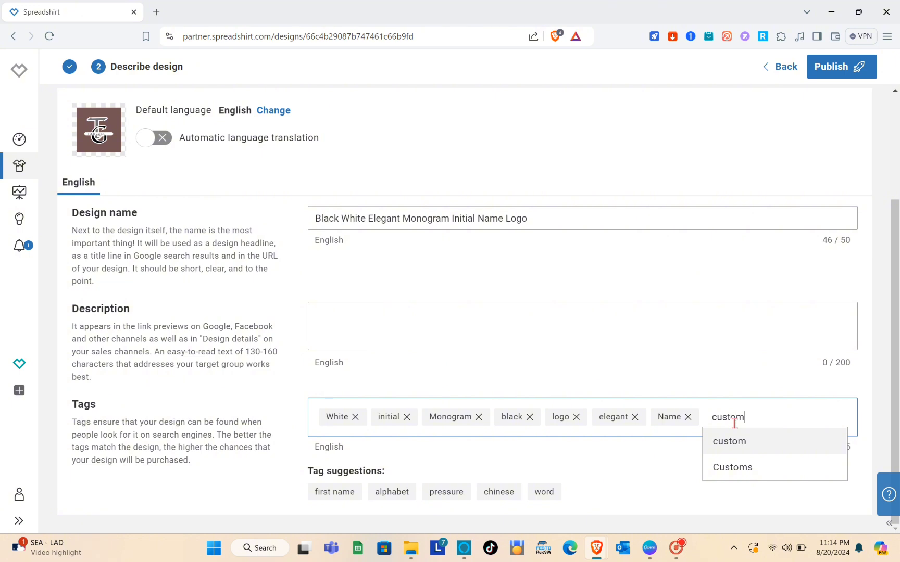
type("ize")
left_click(752, 451)
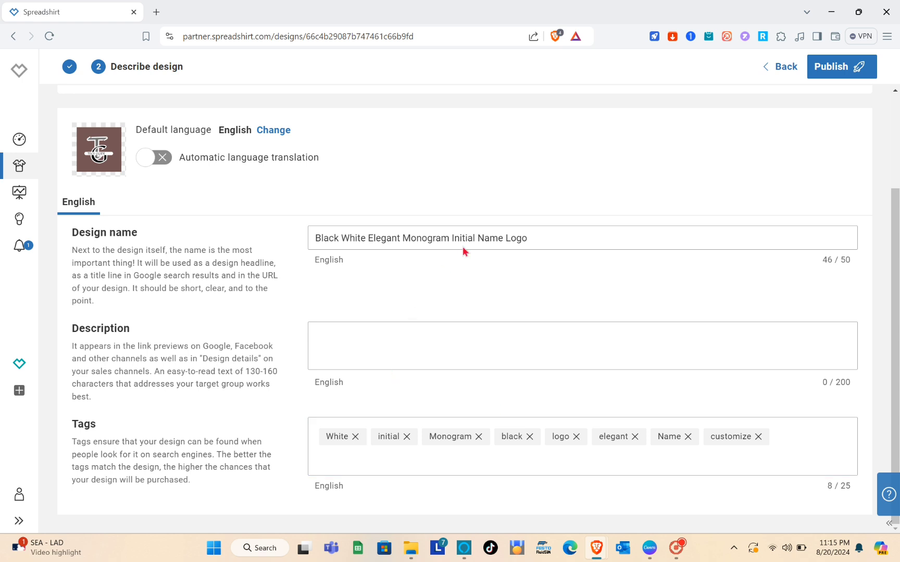
Enable automatic language translation for the design's texts
scroll(232, 183, "up", 3)
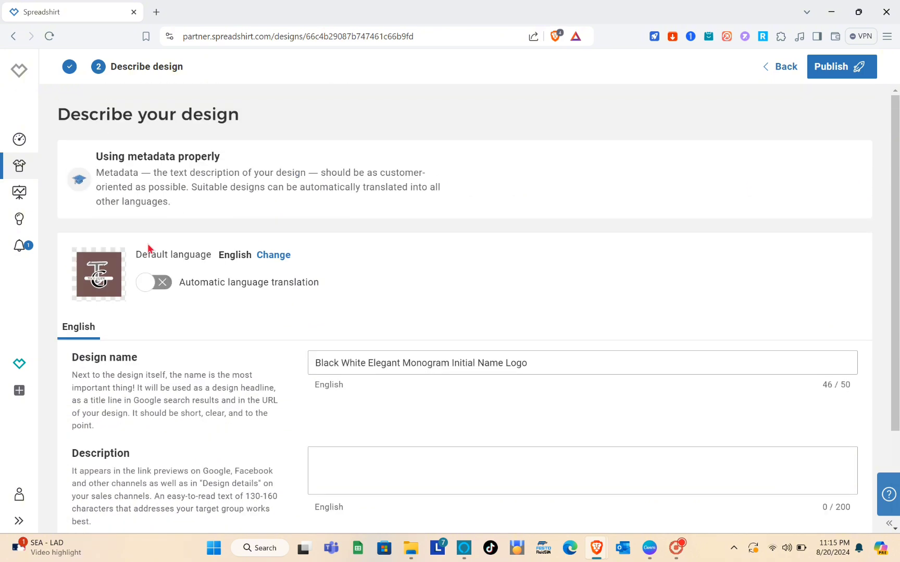
left_click(157, 283)
scroll(279, 307, "down", 2)
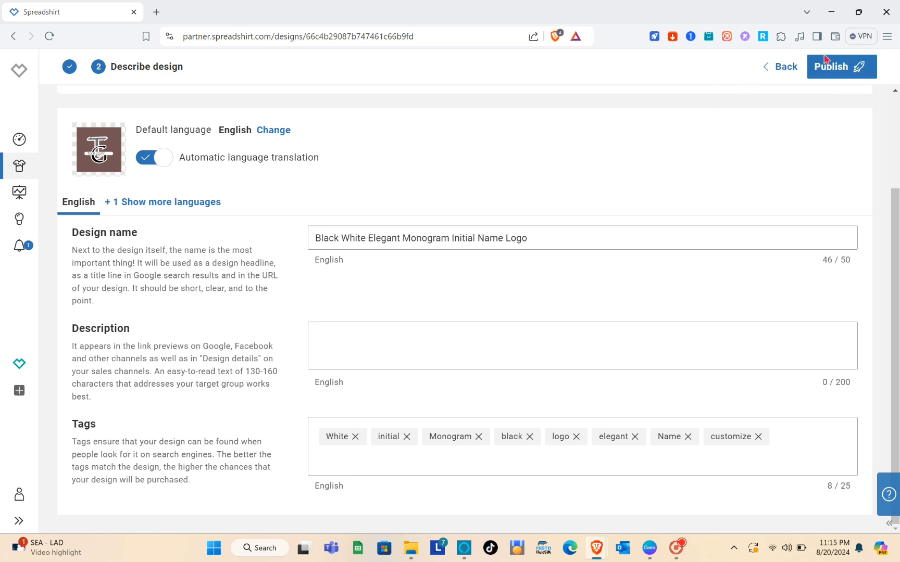
Publish the design, submitting the payout form with the seller's name and address, and dismiss the completion dialog
left_click(843, 78)
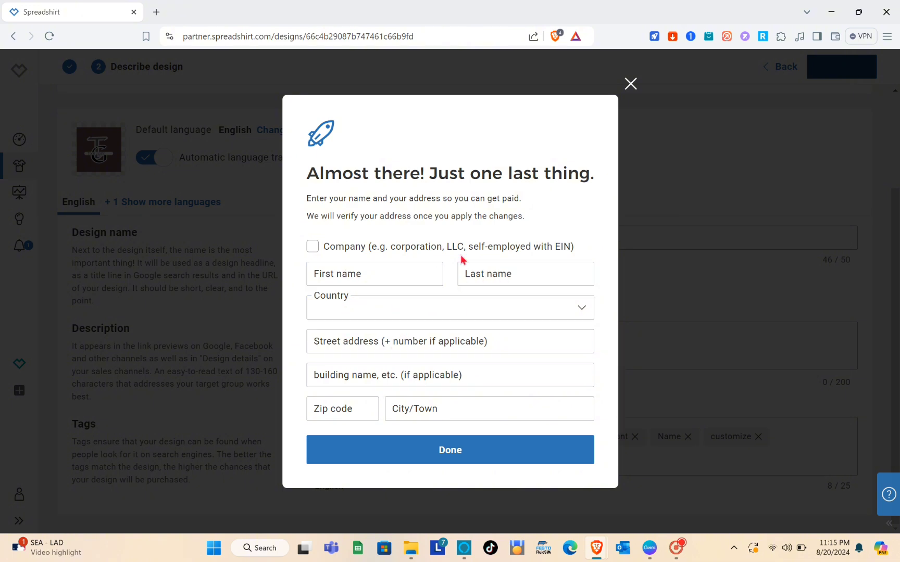
left_click(550, 444)
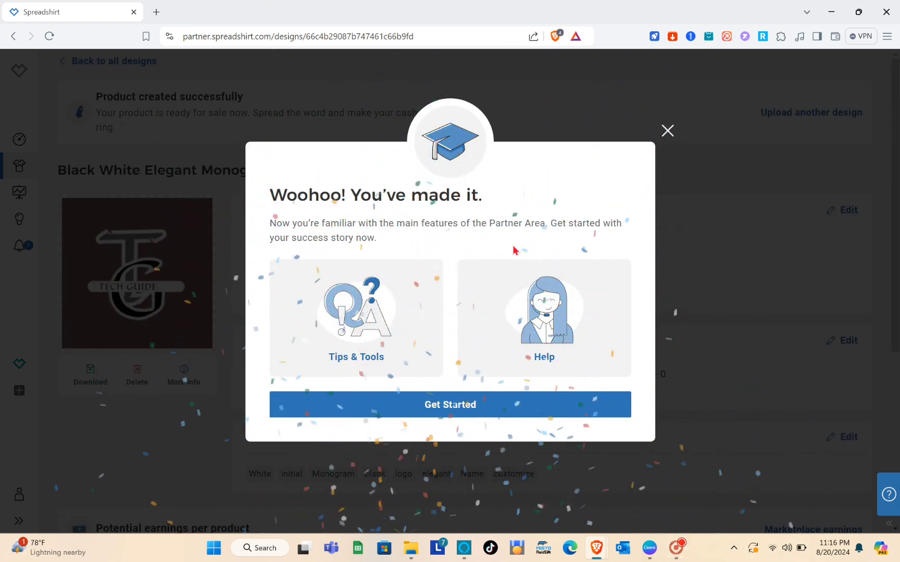
left_click(465, 411)
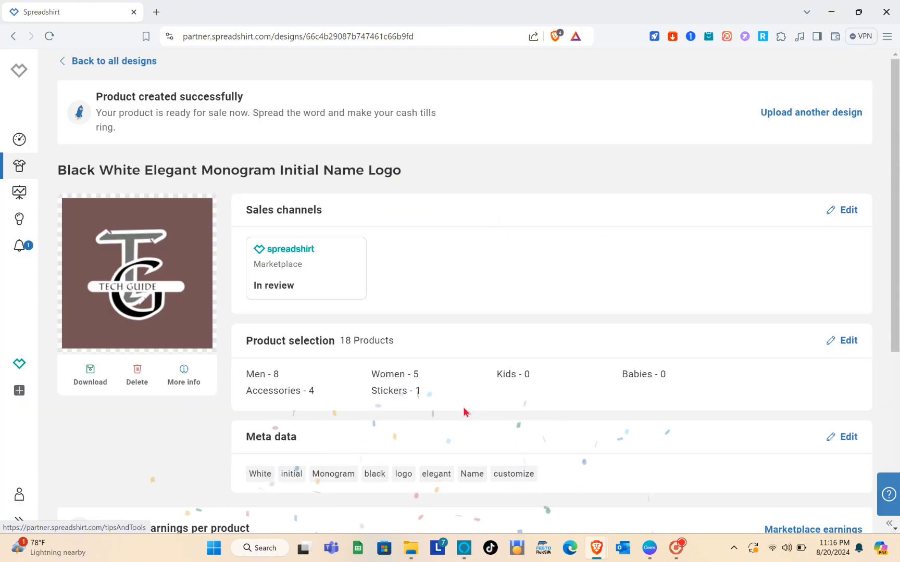
Examine the published design's sales channels, product selection, metadata, potential earnings and design performance
scroll(423, 327, "down", 3)
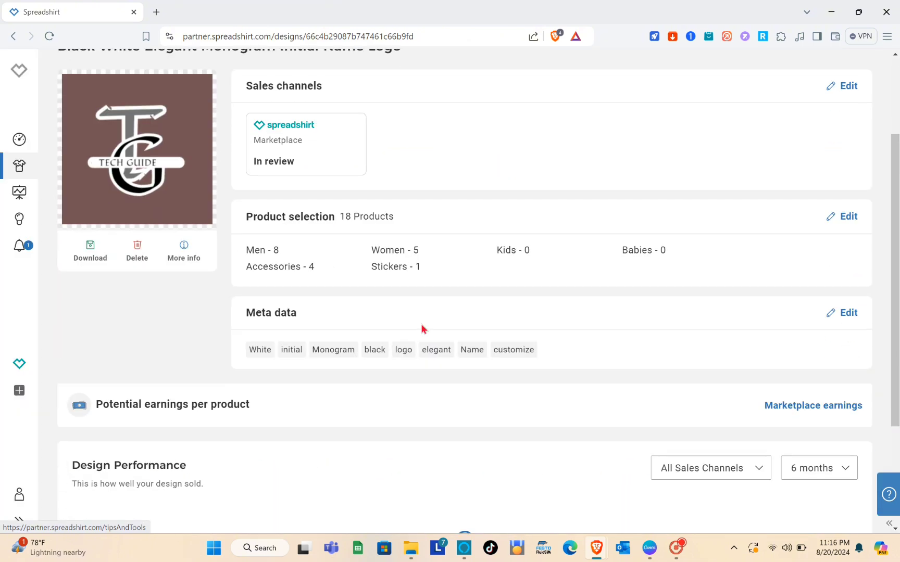
scroll(422, 327, "down", 2)
scroll(423, 327, "up", 5)
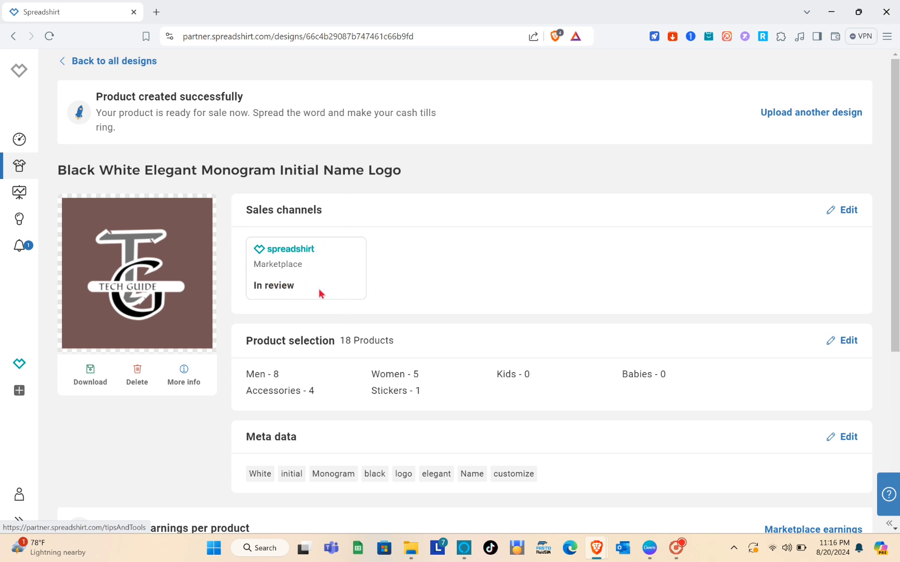
scroll(344, 293, "down", 2)
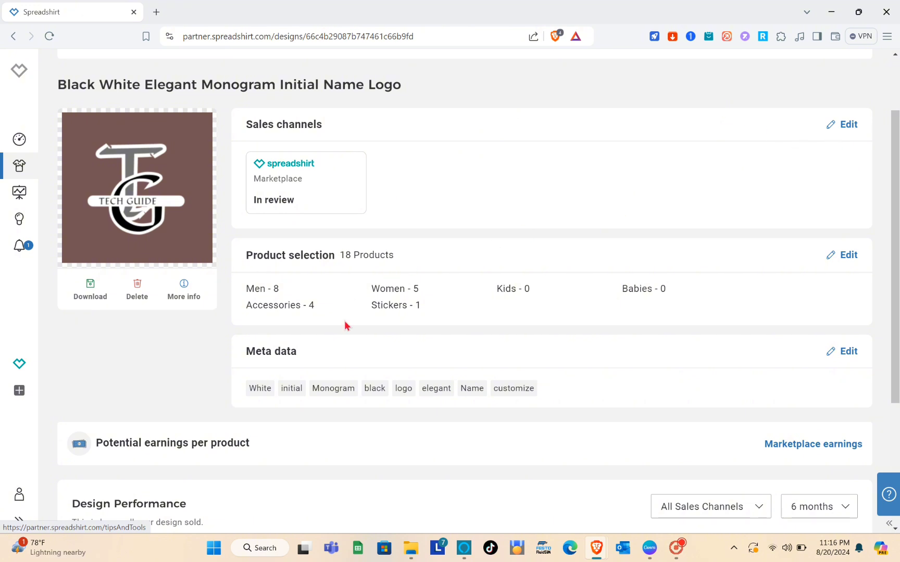
scroll(343, 318, "down", 1)
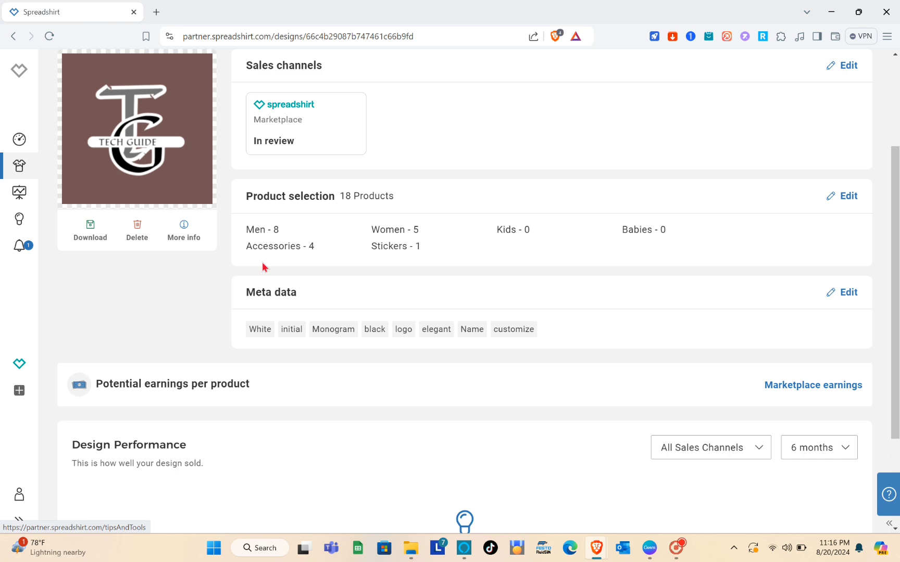
scroll(264, 267, "down", 2)
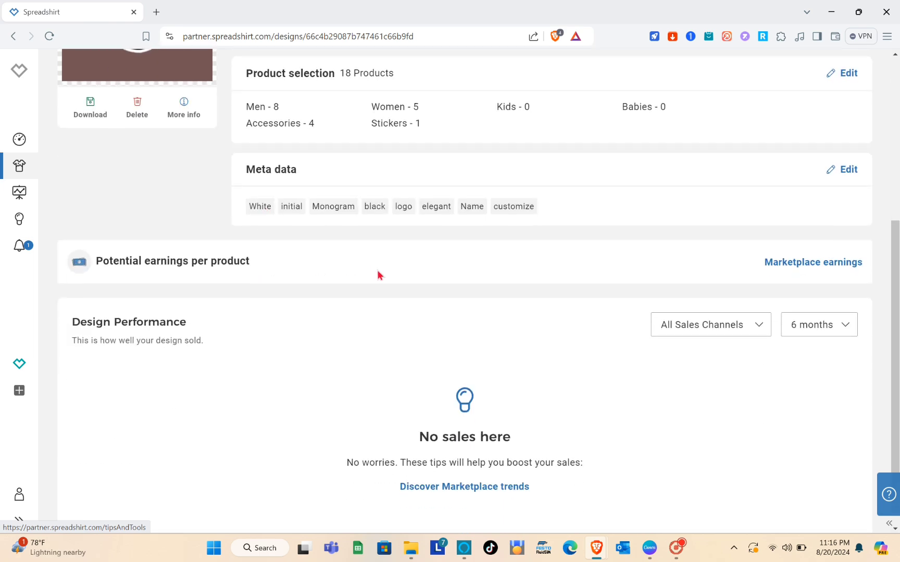
scroll(353, 305, "down", 1)
scroll(354, 302, "up", 4)
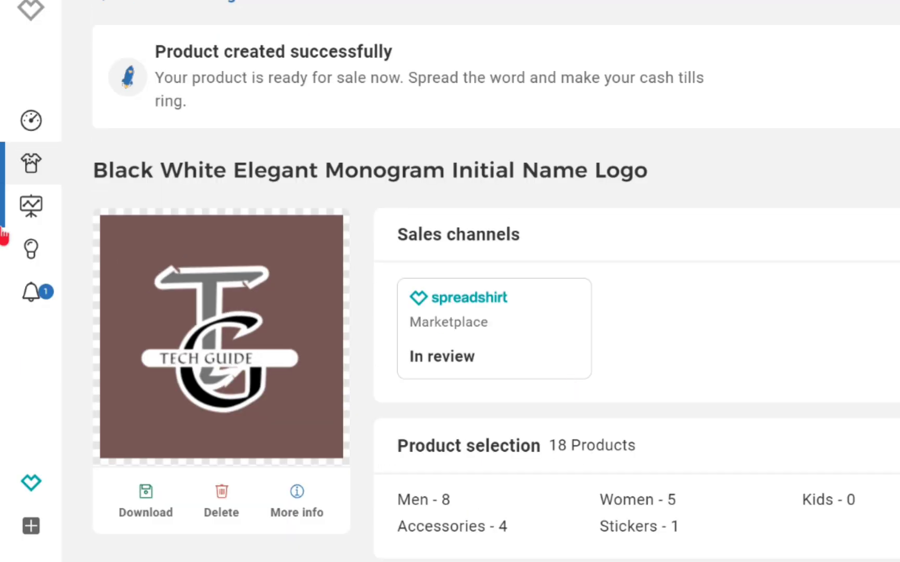
View the notifications, dismissing the browser's permission request, and browse the Tips & Tools articles
left_click(37, 301)
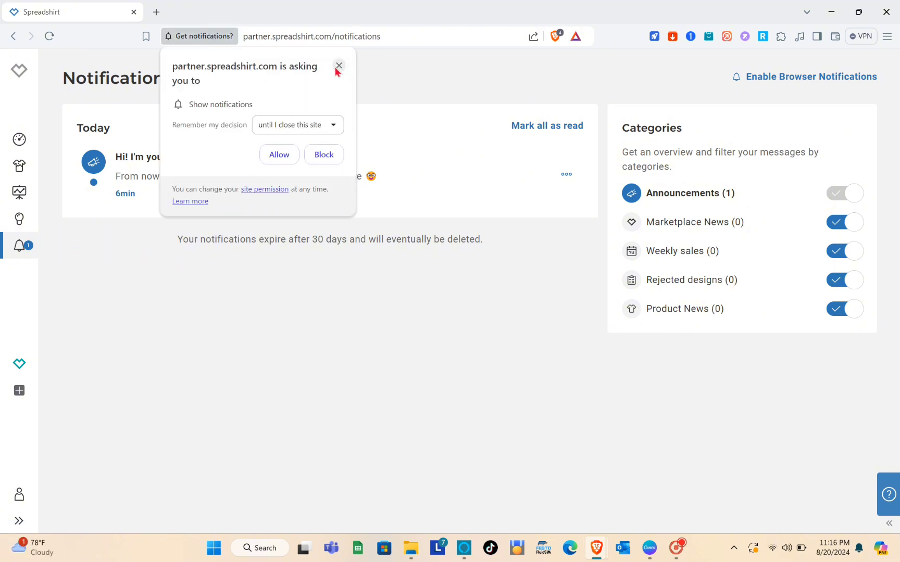
left_click(339, 65)
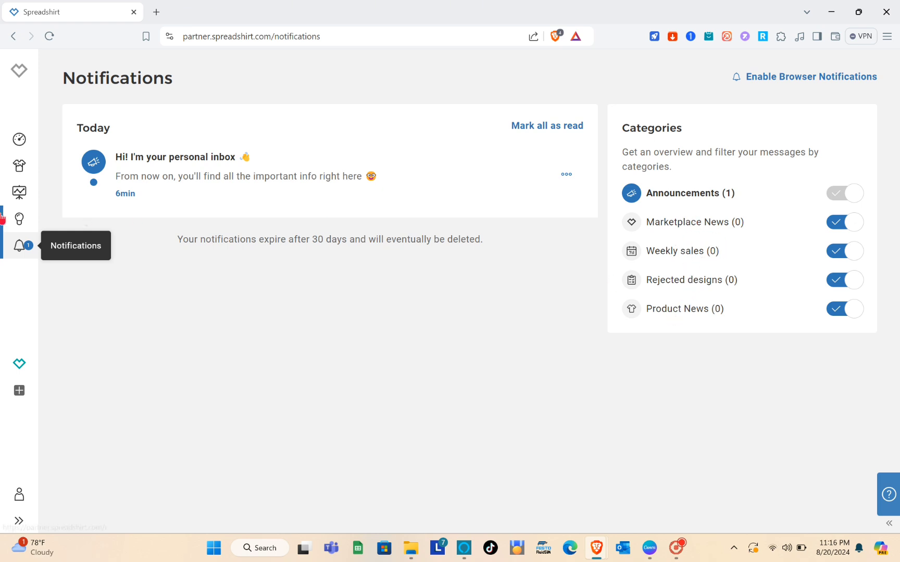
left_click(26, 221)
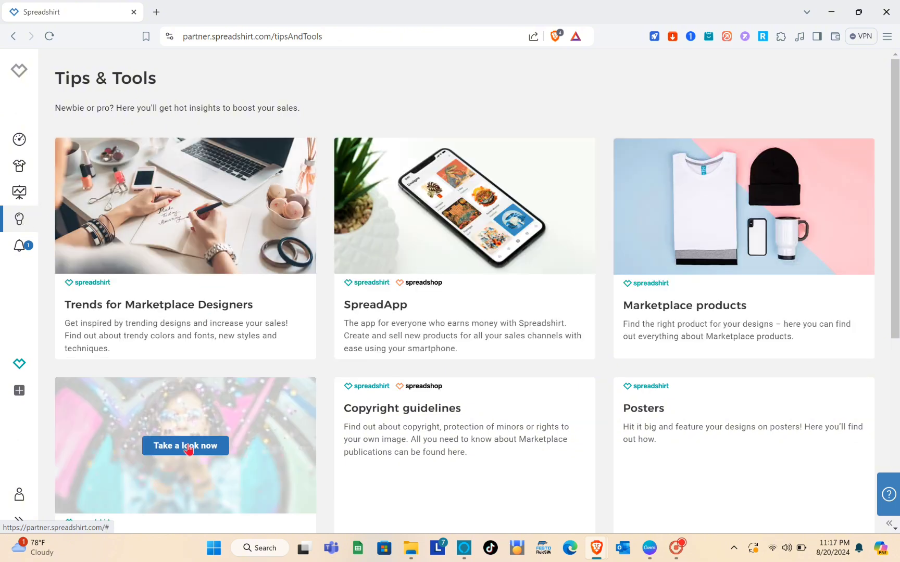
scroll(192, 447, "down", 2)
scroll(188, 449, "down", 4)
scroll(188, 449, "up", 6)
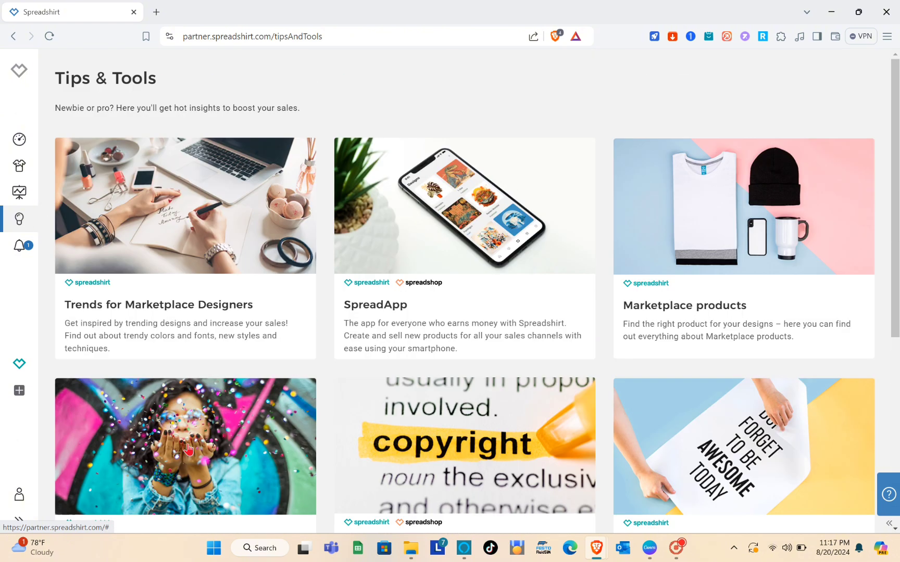
mouse_move(189, 449)
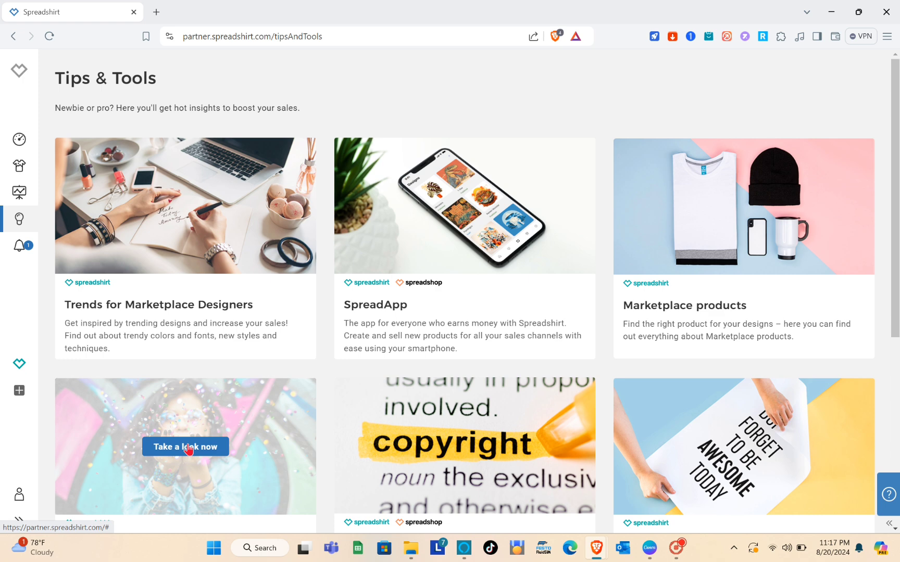
Check the credit and transaction statistics, and look over the Designs overview with the submitted logo
left_click(20, 192)
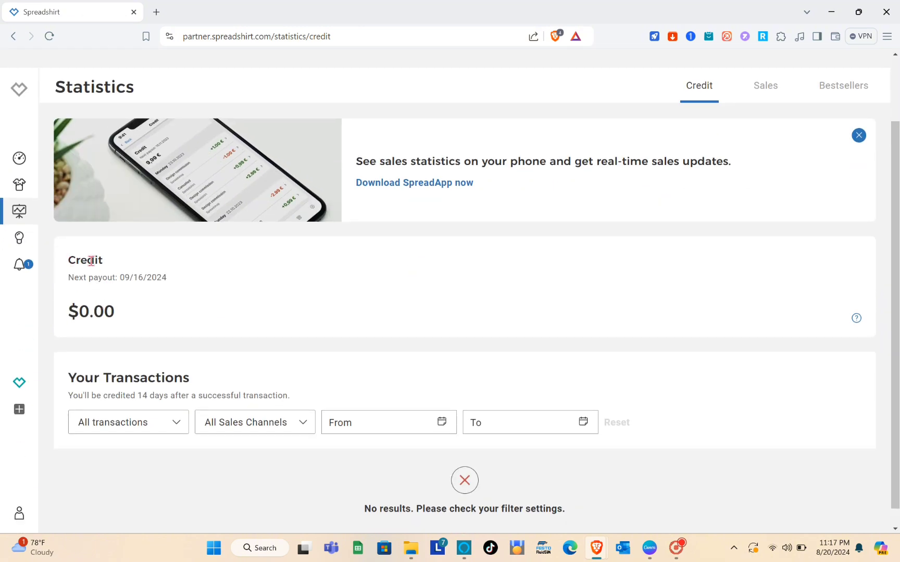
scroll(147, 308, "down", 1)
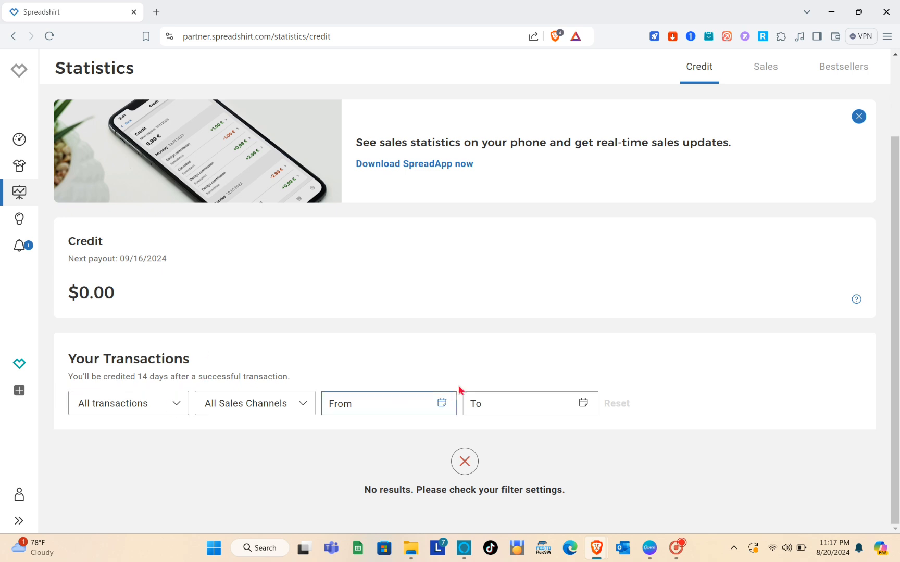
scroll(459, 389, "up", 2)
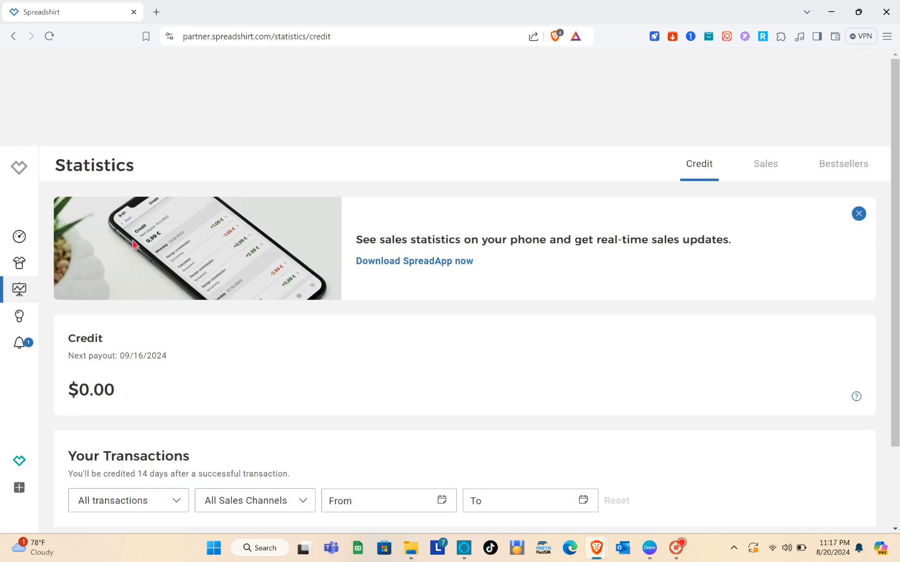
left_click(20, 262)
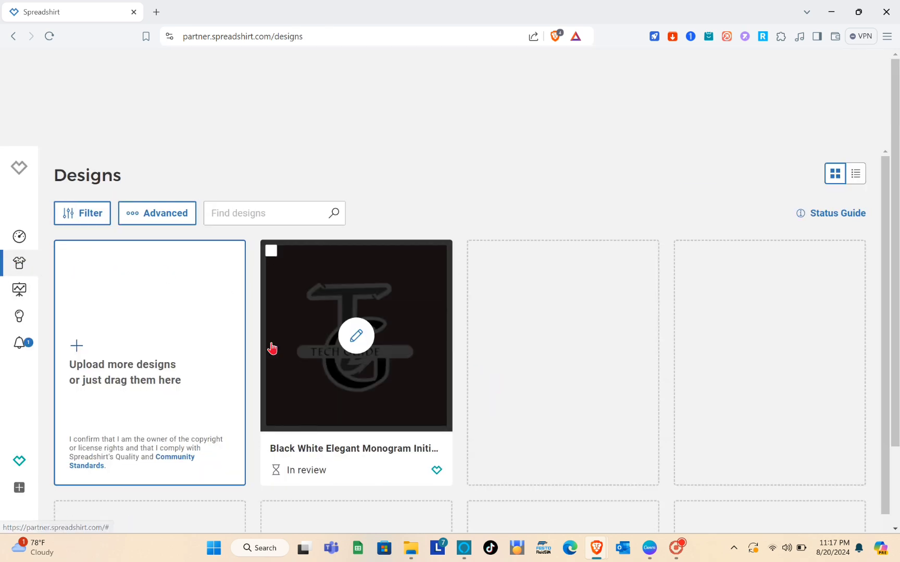
scroll(271, 346, "down", 3)
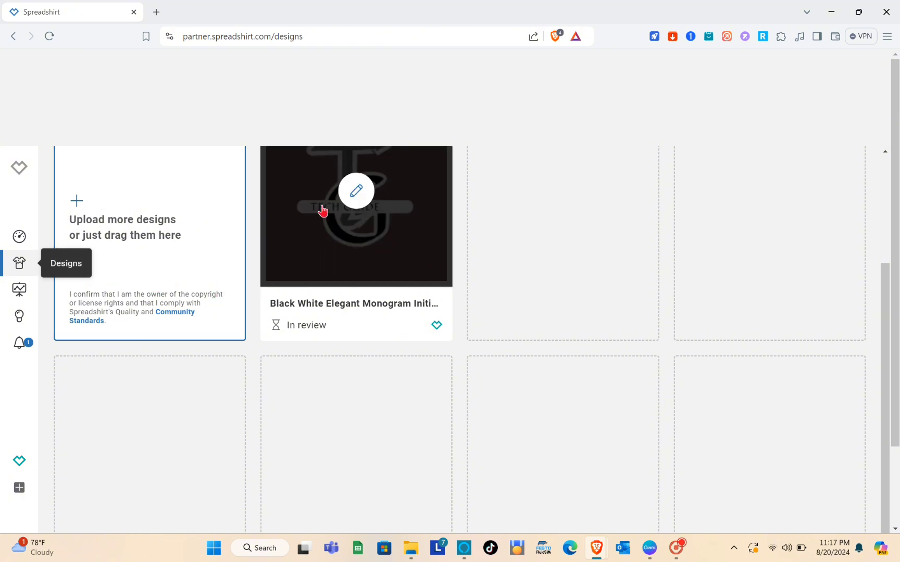
scroll(396, 364, "down", 3)
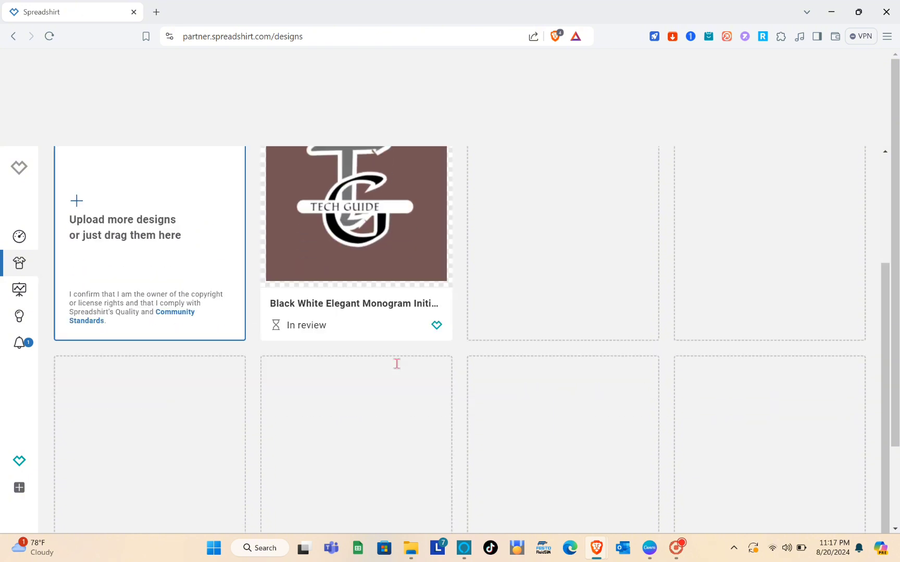
scroll(421, 182, "up", 3)
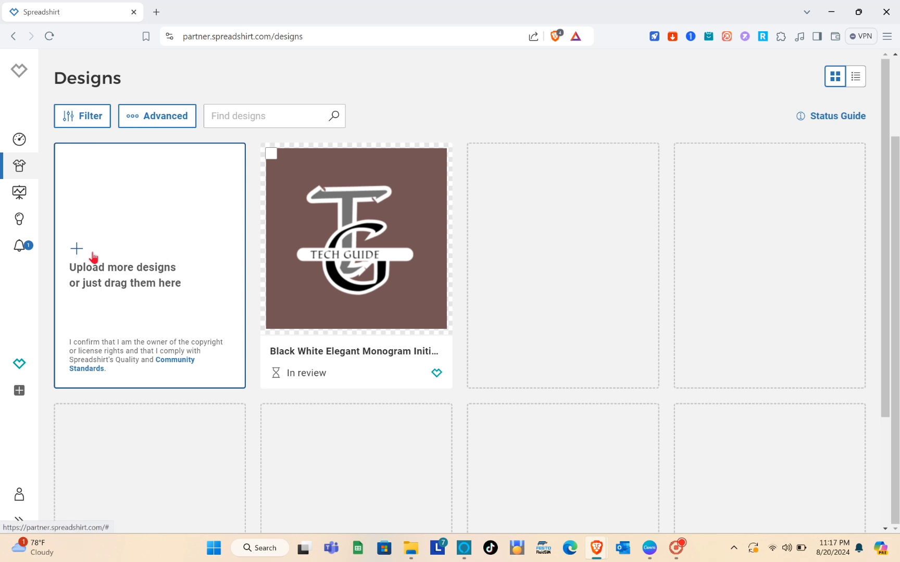
View the account's personal information and open a Spreadshop as another sales channel, naming the shop Tech
left_click(19, 497)
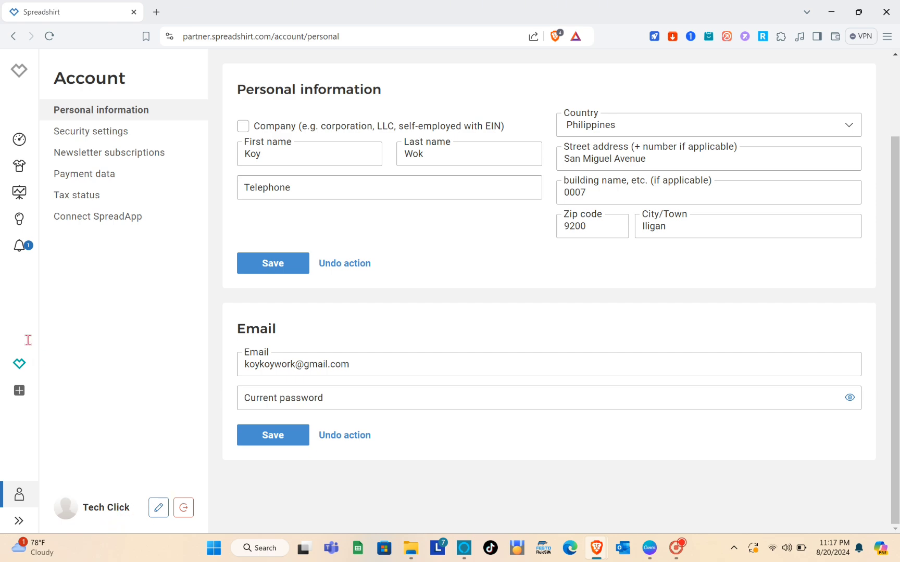
left_click(20, 392)
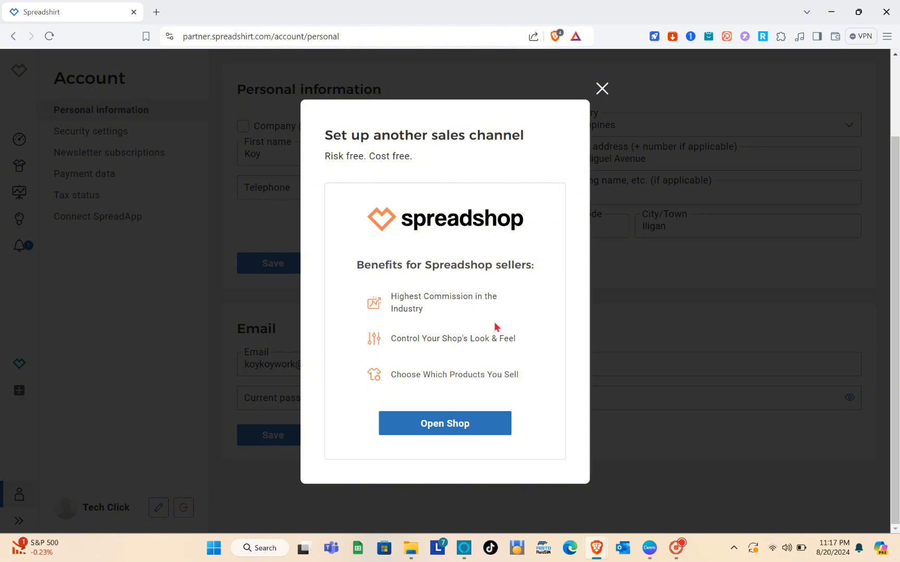
left_click(436, 431)
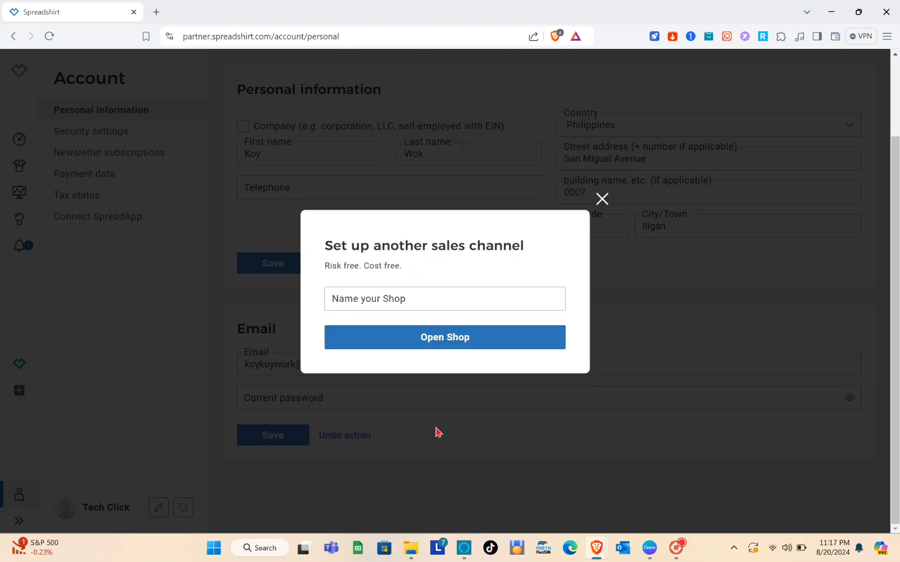
left_click(386, 299)
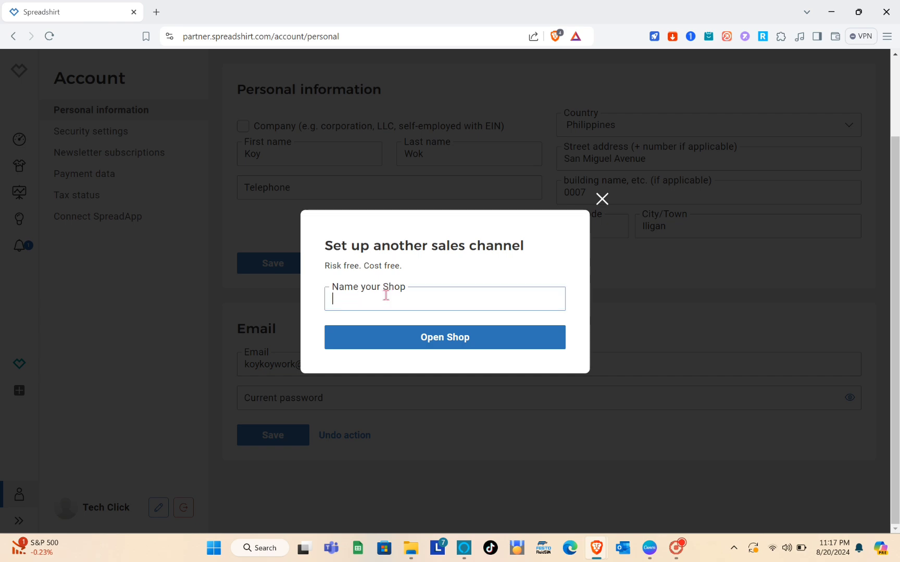
type("Tech")
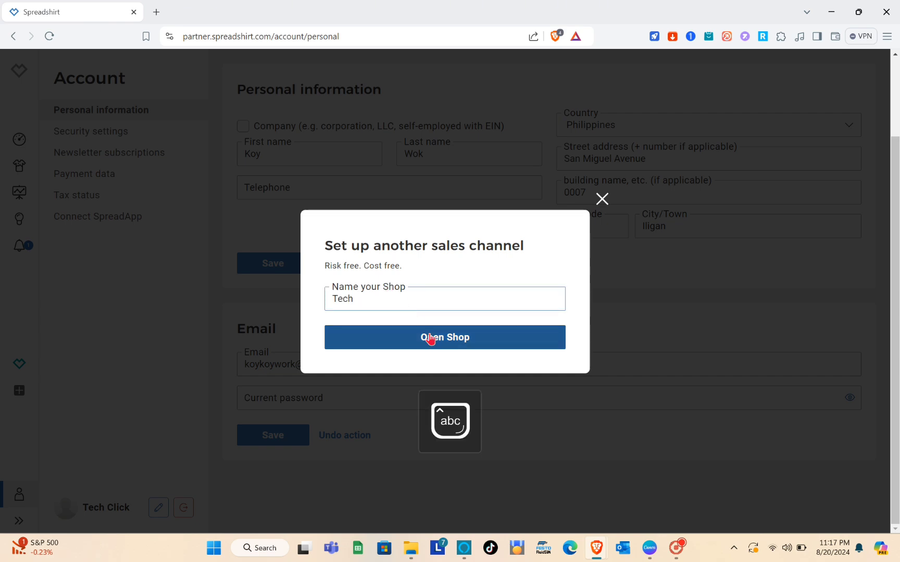
left_click(429, 337)
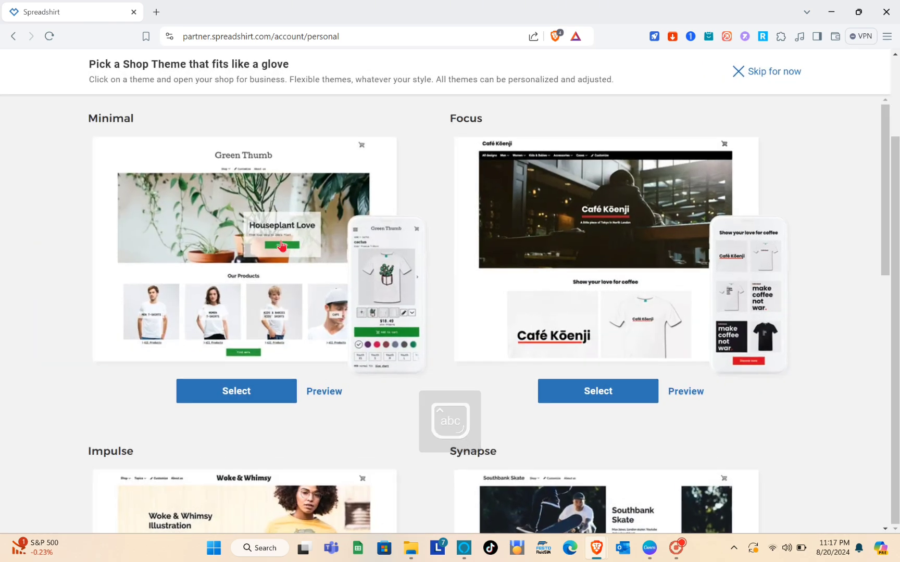
Browse the available shop themes and choose the Synapse theme for the new shop
scroll(430, 339, "down", 2)
scroll(312, 286, "up", 2)
scroll(281, 245, "down", 4)
scroll(282, 245, "down", 6)
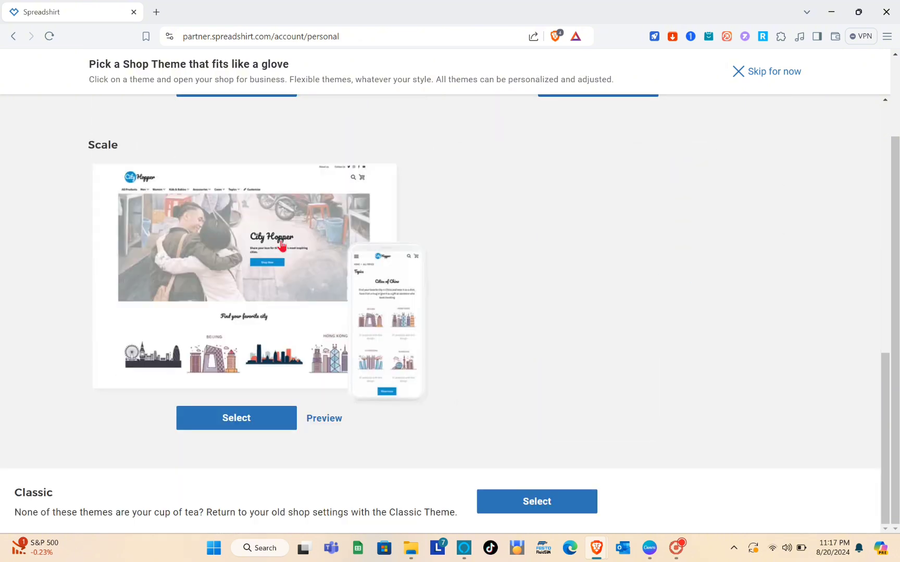
scroll(282, 244, "up", 10)
scroll(479, 289, "down", 4)
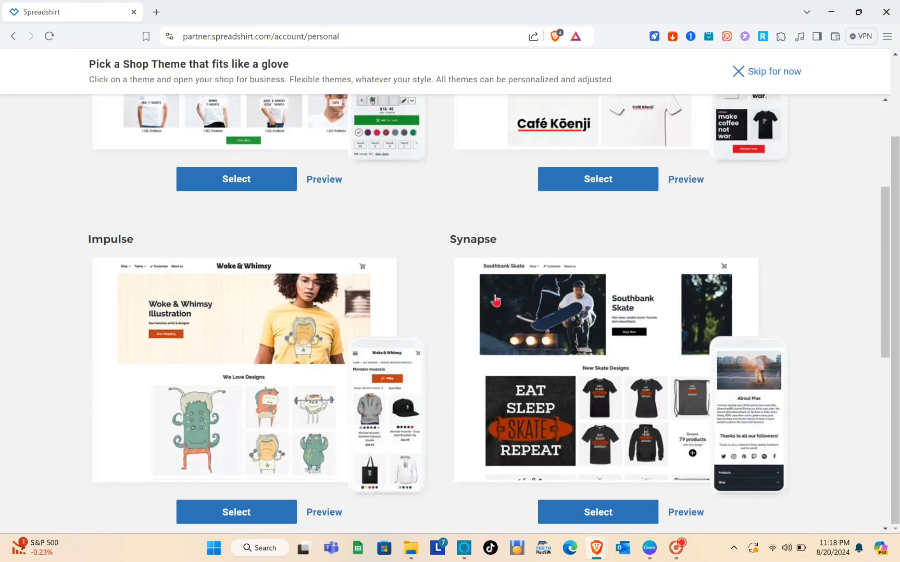
left_click(564, 308)
left_click(706, 77)
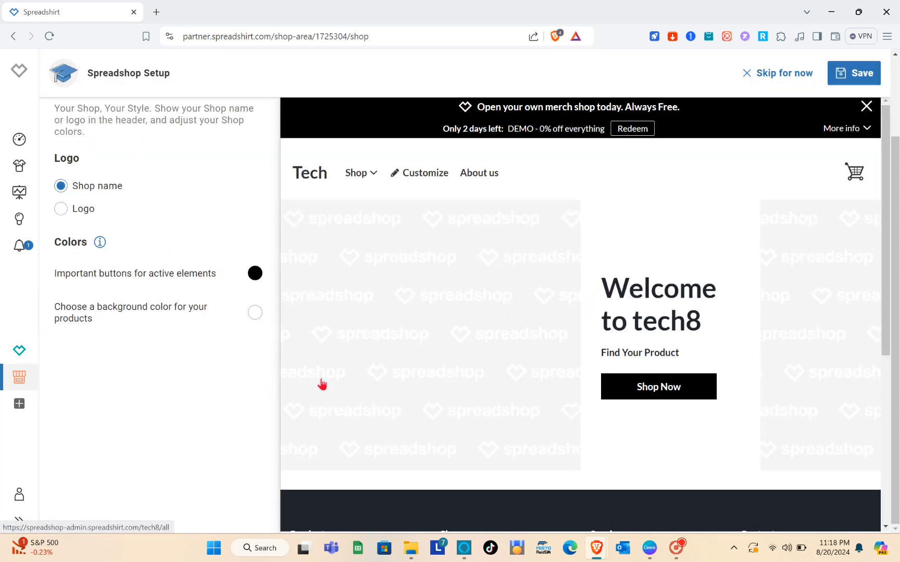
Try the Logo option for the shop header and switch back to Shop name
scroll(318, 385, "down", 1)
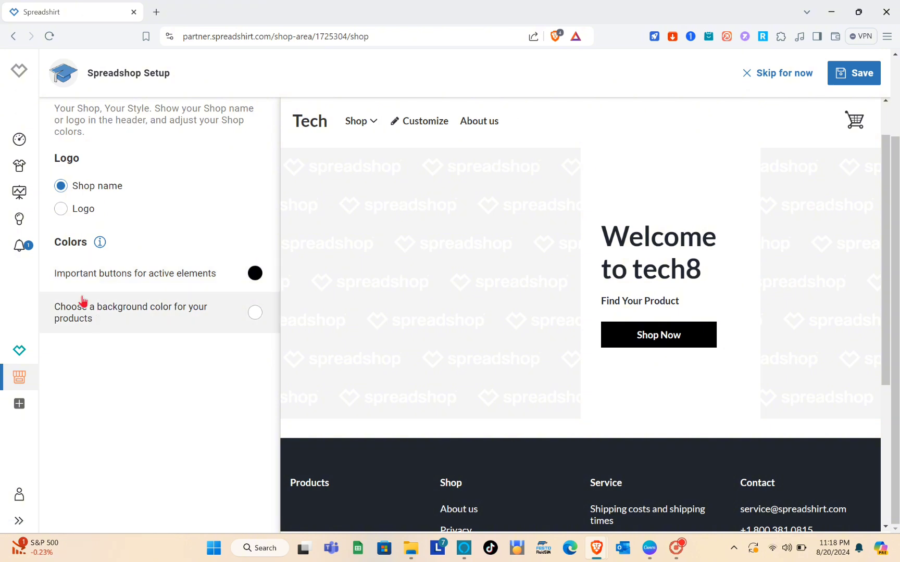
left_click(61, 211)
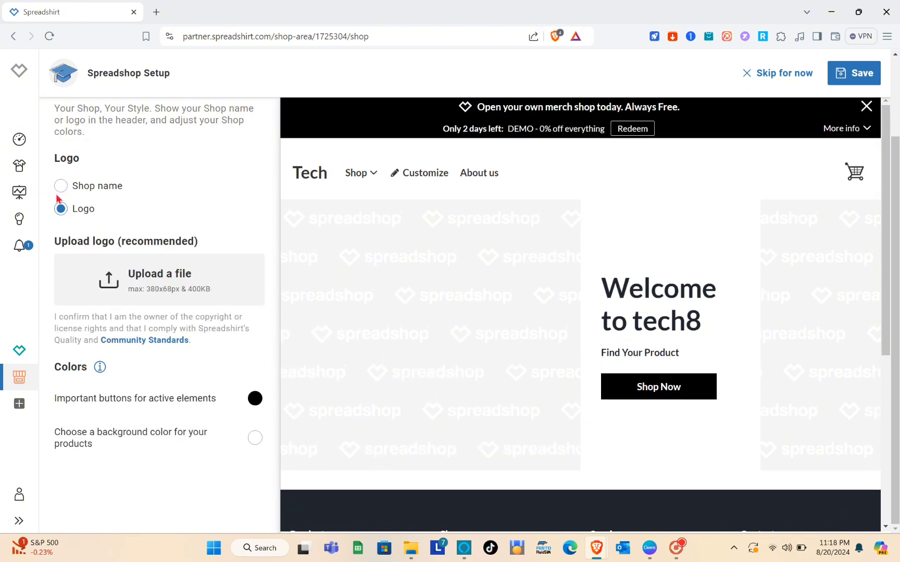
left_click(61, 185)
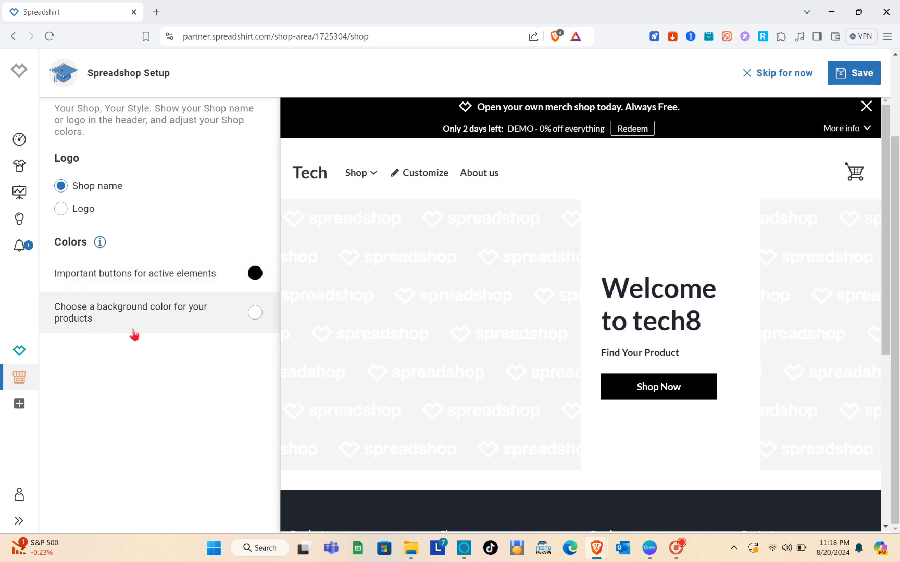
Try a transparent background for the products and restore the white background color
left_click(184, 321)
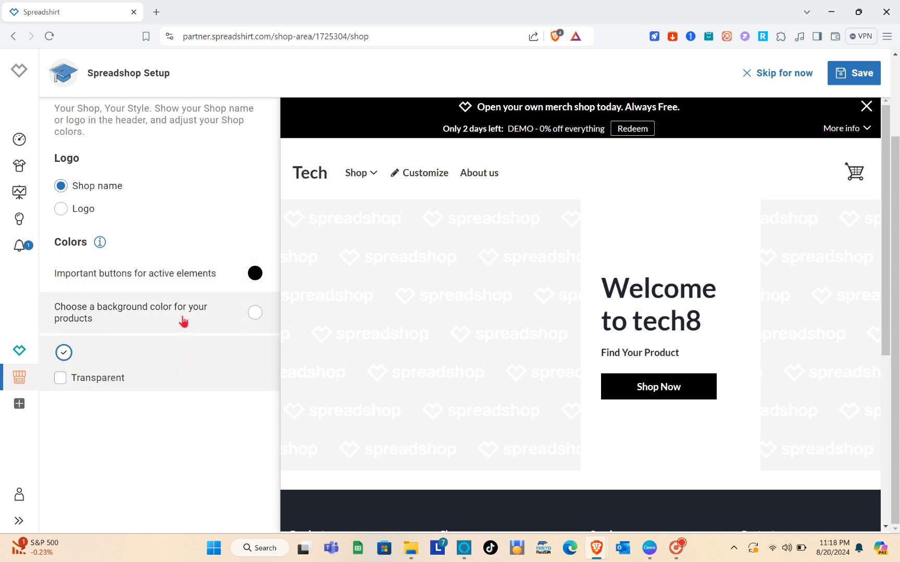
left_click(61, 381)
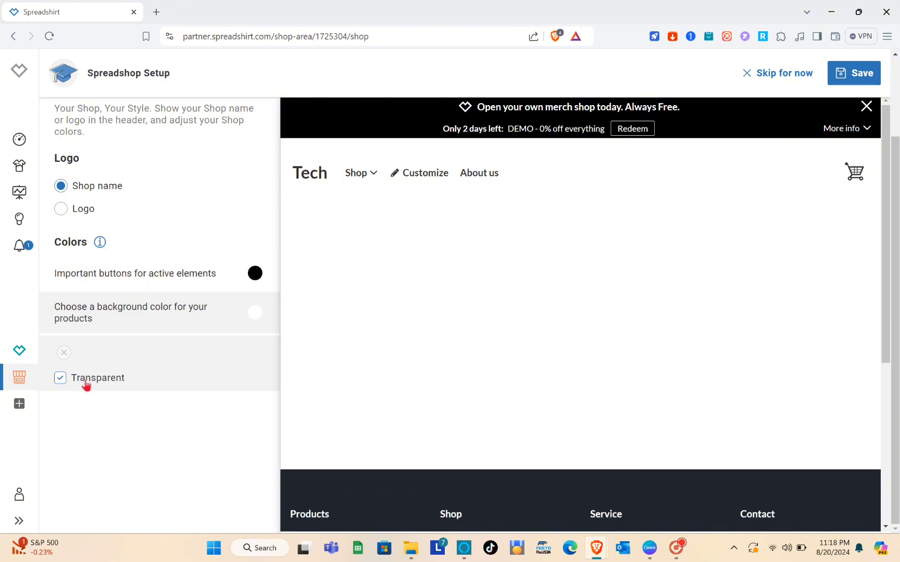
left_click(248, 315)
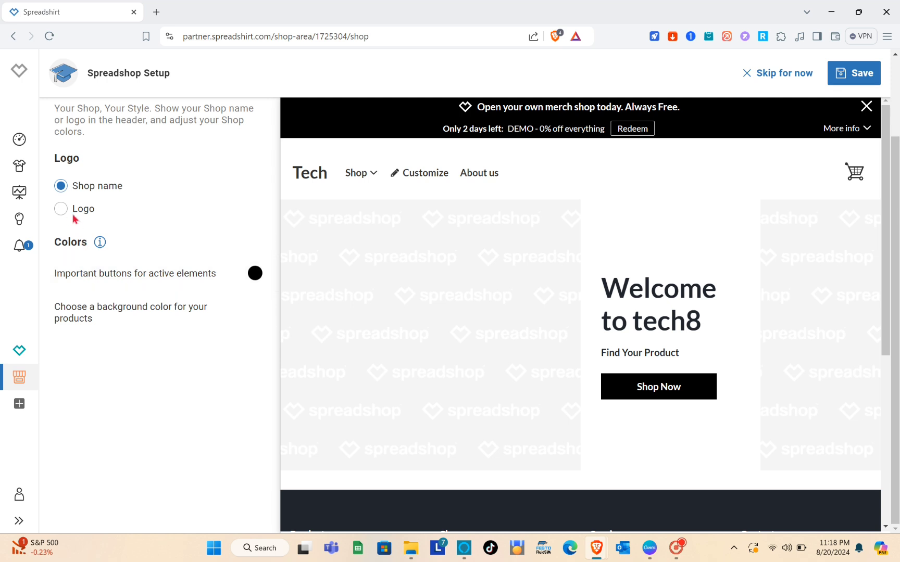
left_click(76, 321)
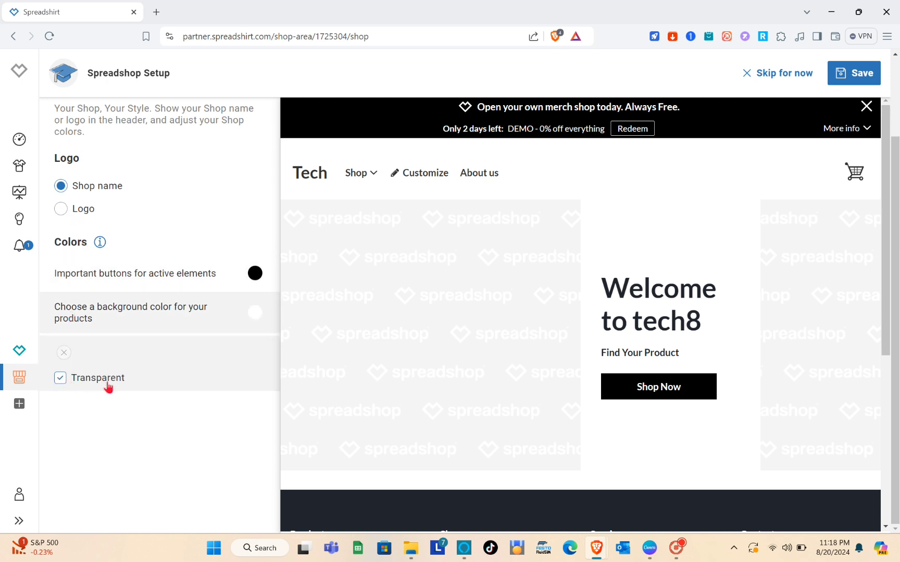
left_click(157, 385)
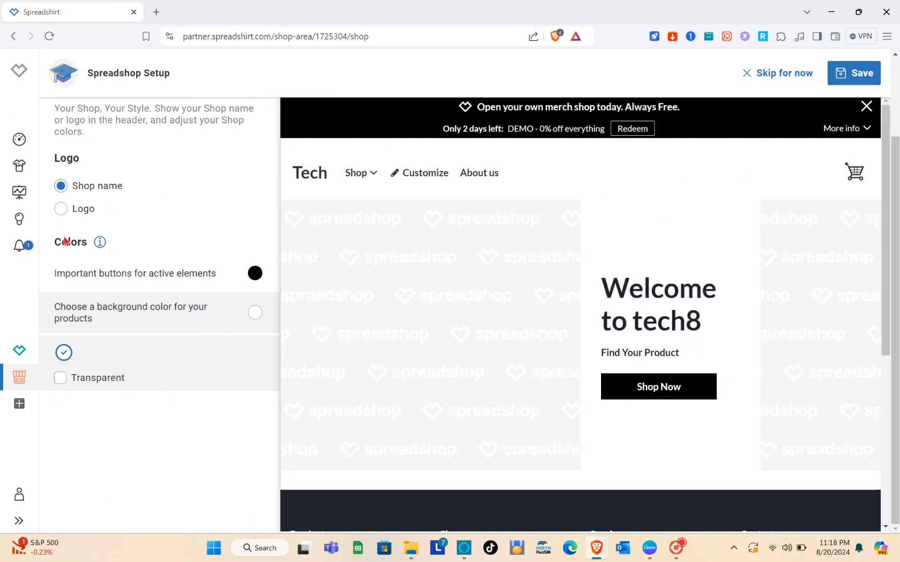
Set the color of important buttons for active elements to a custom orange, #dc8b49
left_click(132, 273)
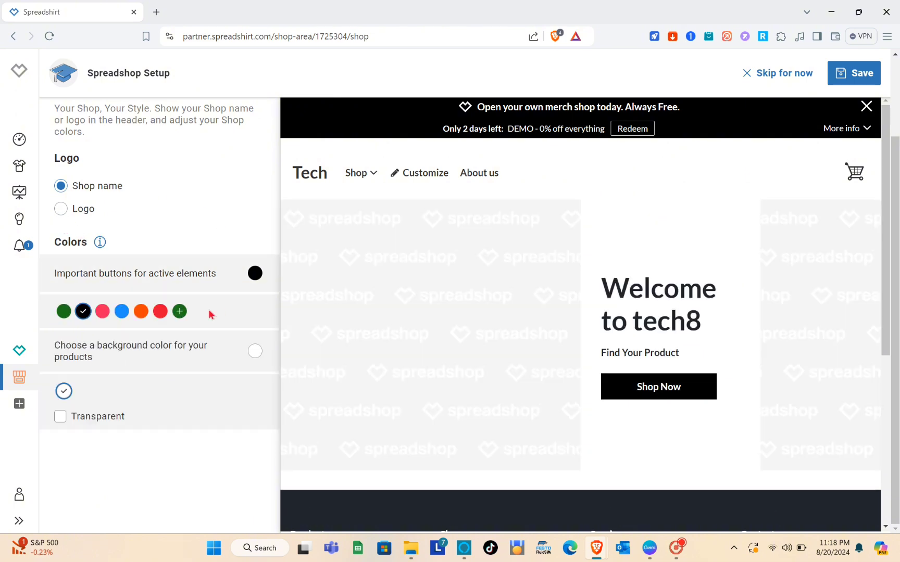
left_click(180, 312)
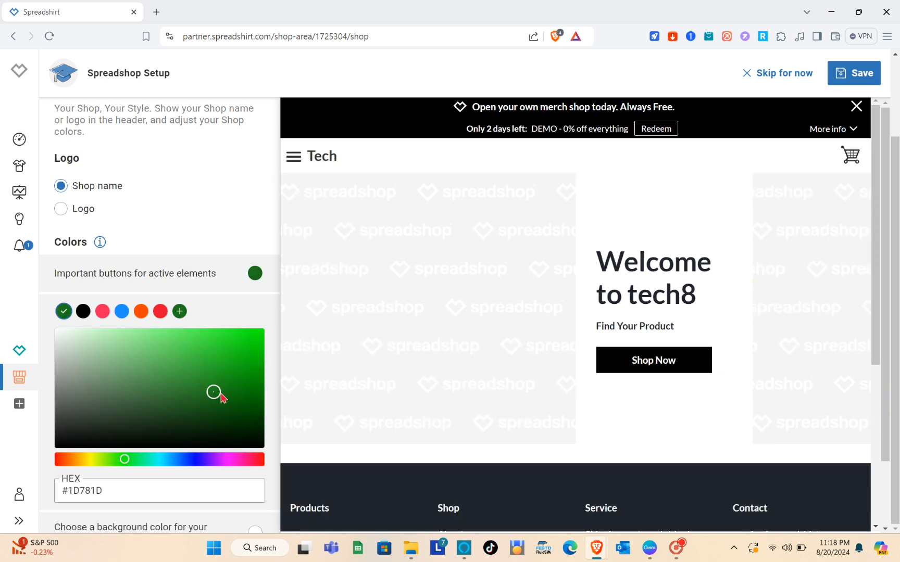
left_click_drag(220, 396, 195, 349)
left_click(71, 460)
scroll(192, 379, "down", 2)
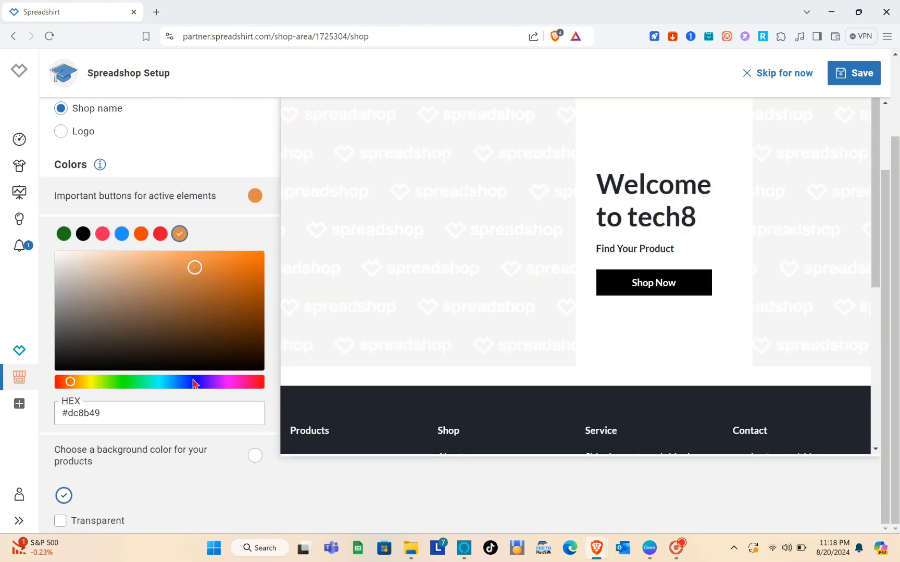
scroll(193, 379, "up", 2)
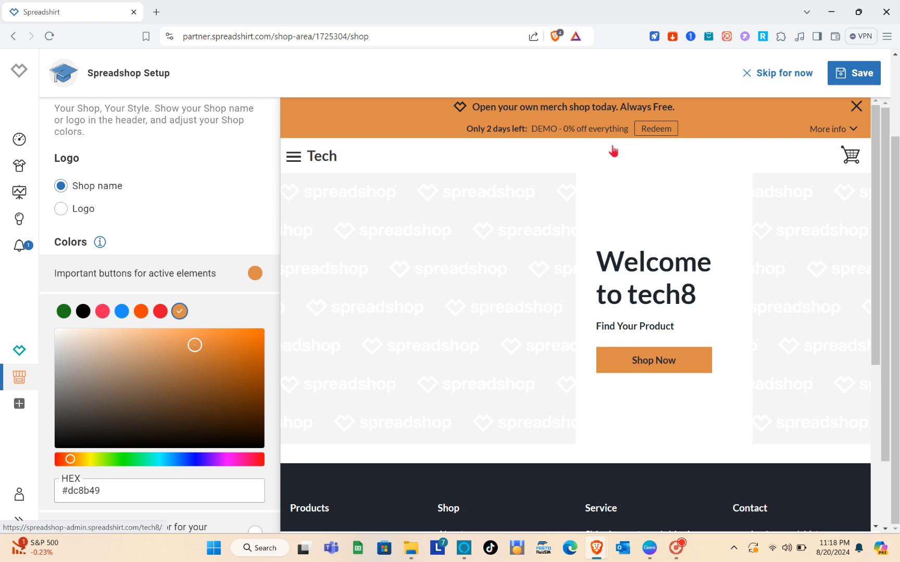
Review the shop preview down to its footer, save the Spreadshop setup and dismiss the checklist dialog
scroll(459, 164, "down", 5)
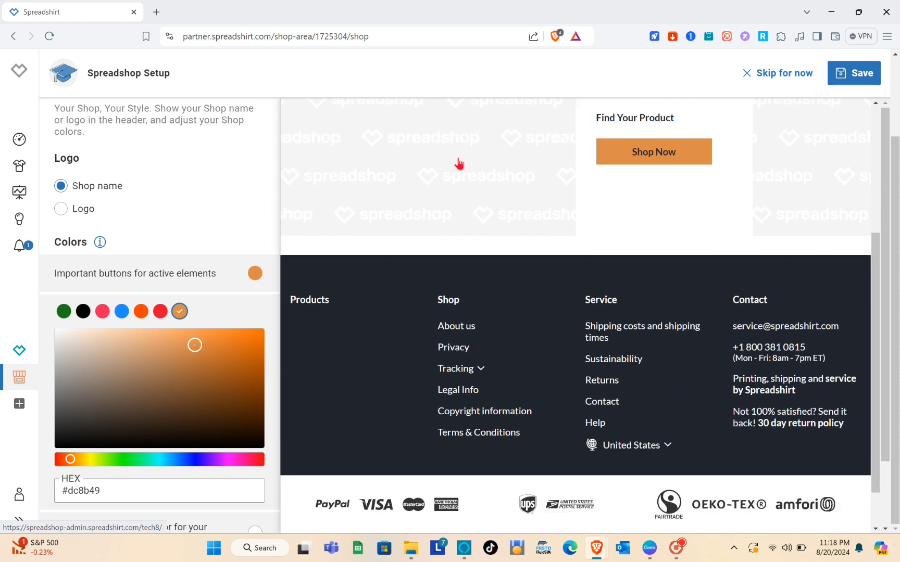
scroll(459, 164, "up", 5)
scroll(459, 164, "down", 6)
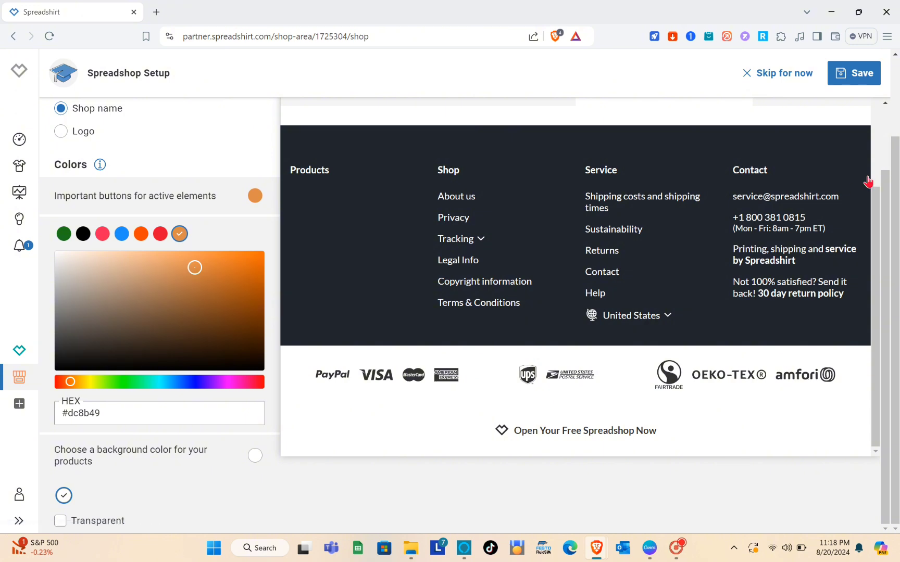
left_click(857, 78)
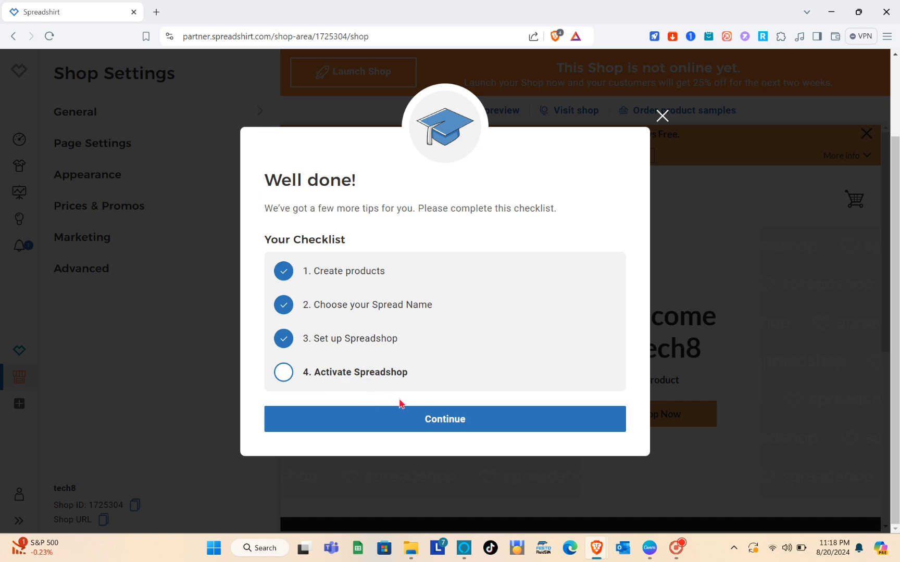
left_click(666, 113)
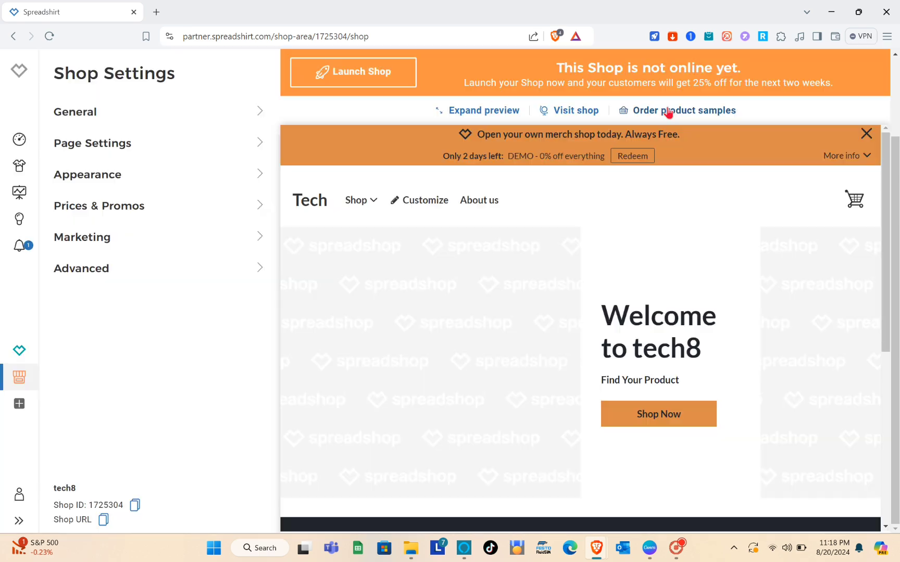
left_click(667, 539)
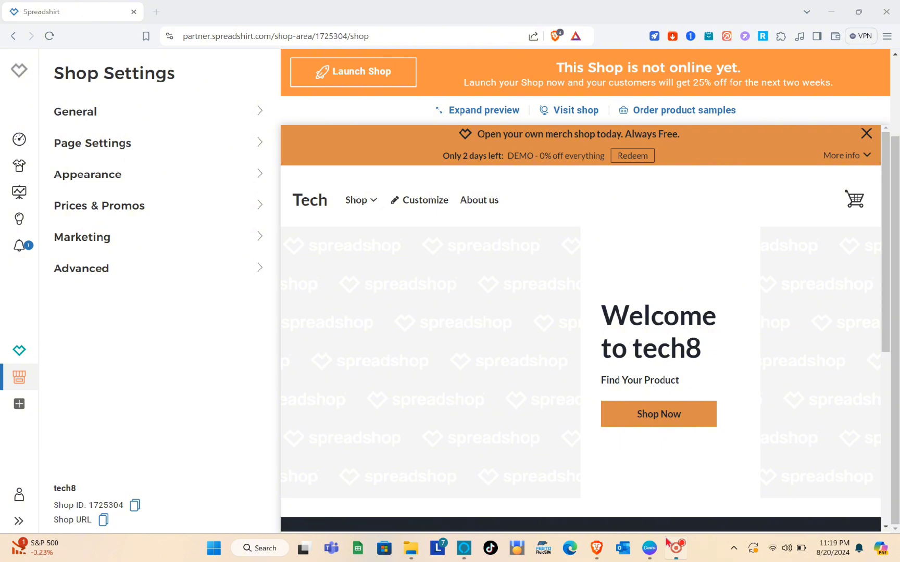